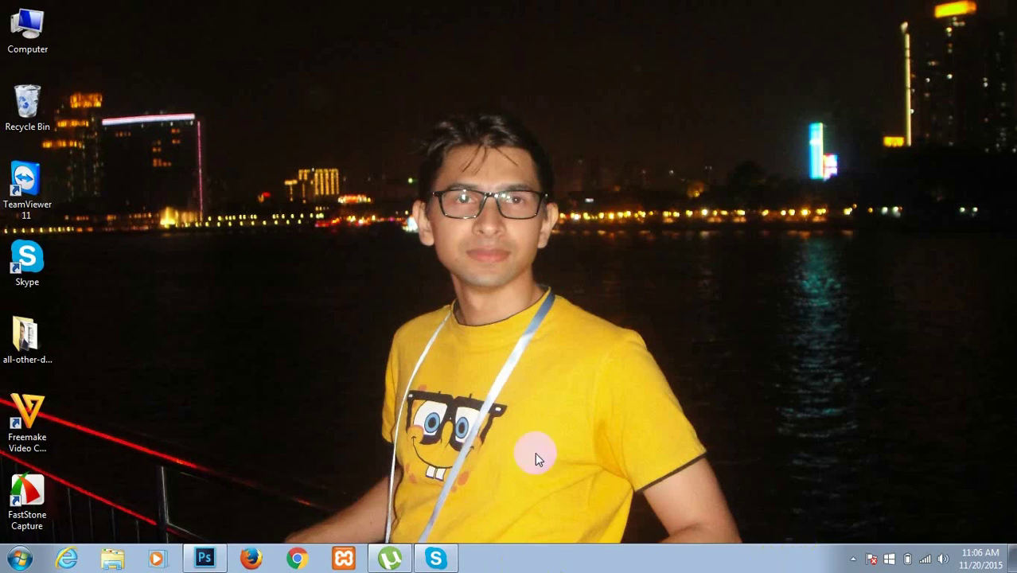
Step: Launch Adobe Photoshop from the taskbar icon
click(203, 561)
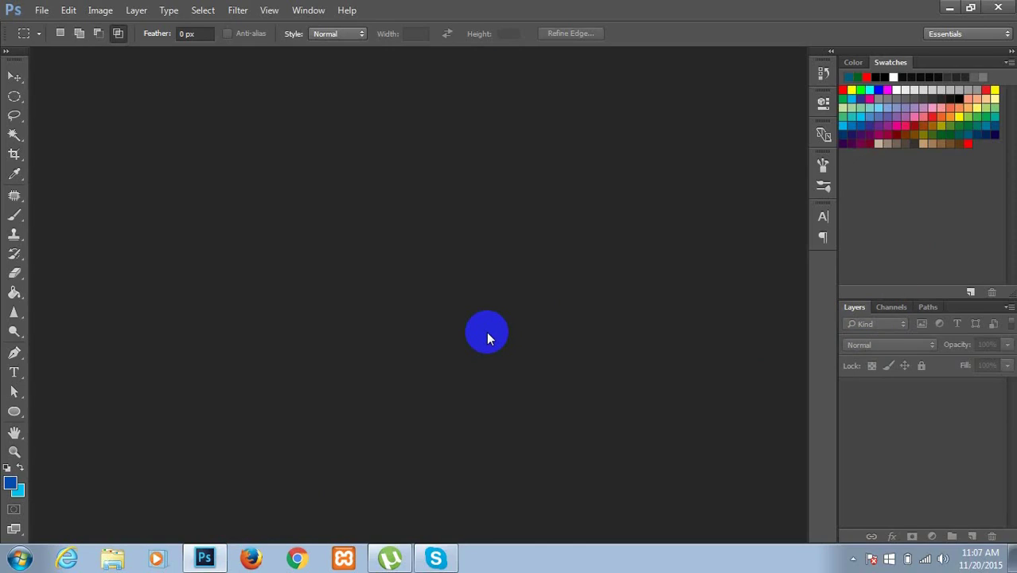
Step: Open the long-hair photo mase hair.jpg from the File menu
click(594, 249)
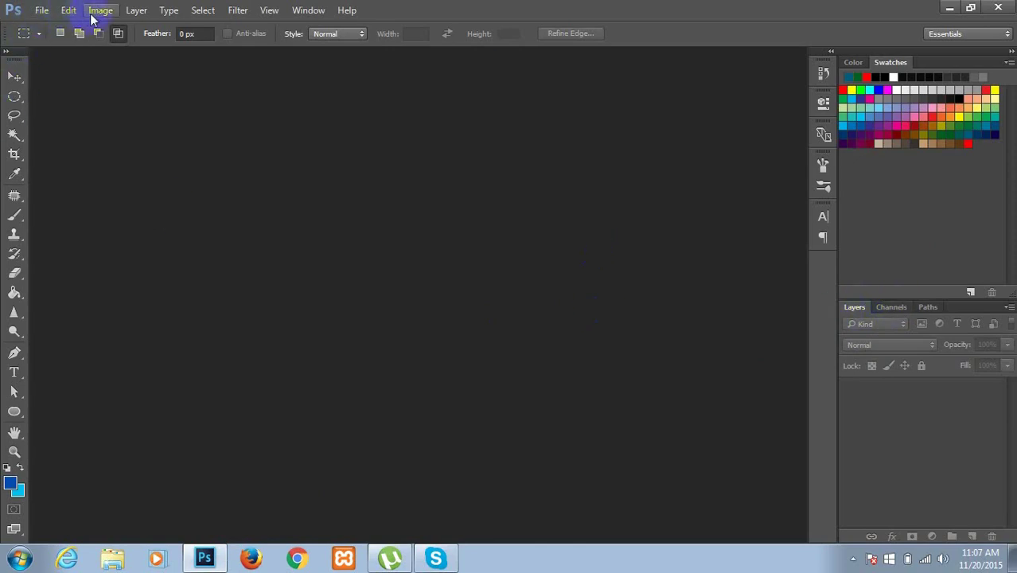
click(37, 10)
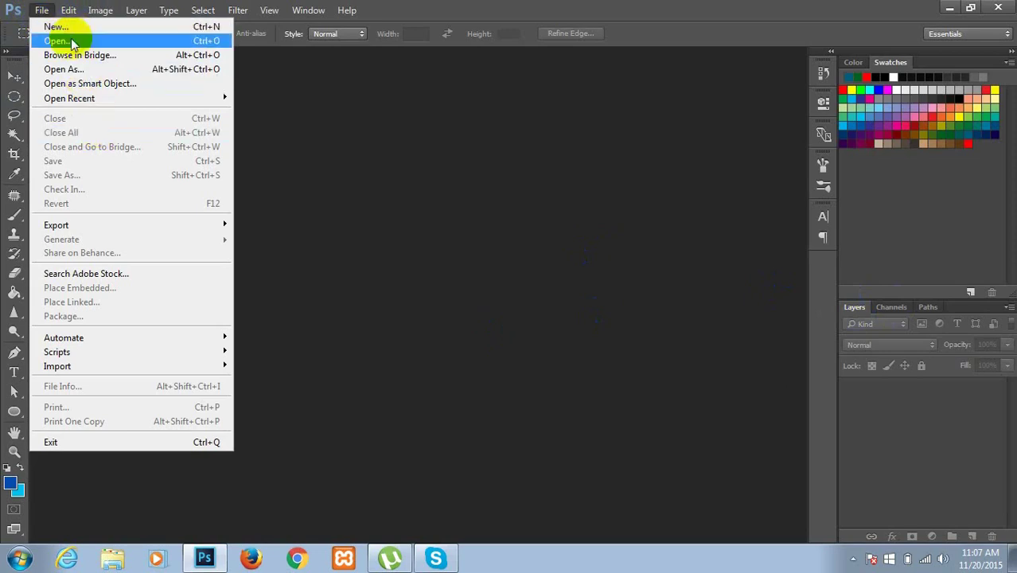
click(72, 42)
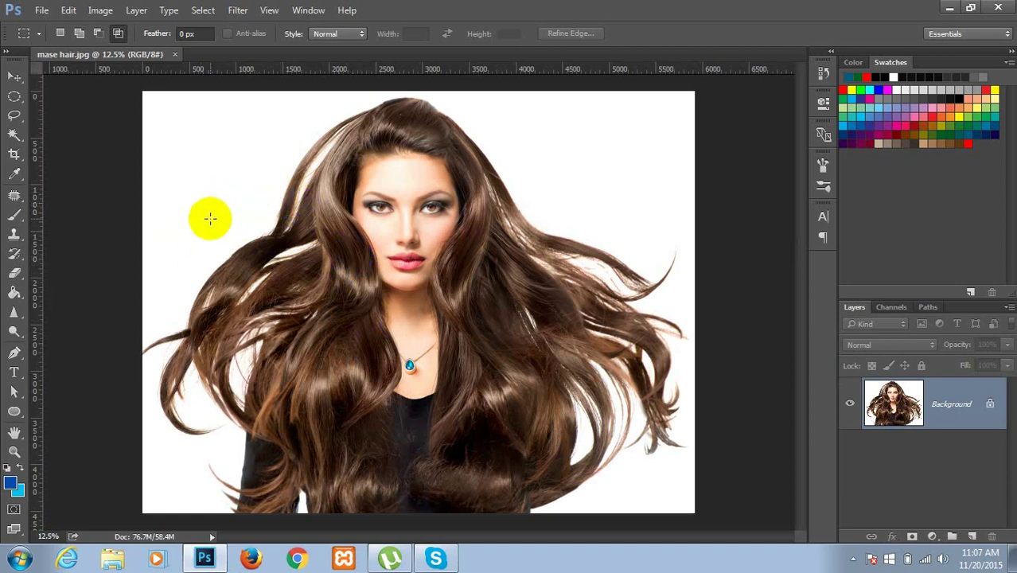
Step: Pick the plain Eraser Tool from the eraser flyout, then show the Window menu
click(10, 277)
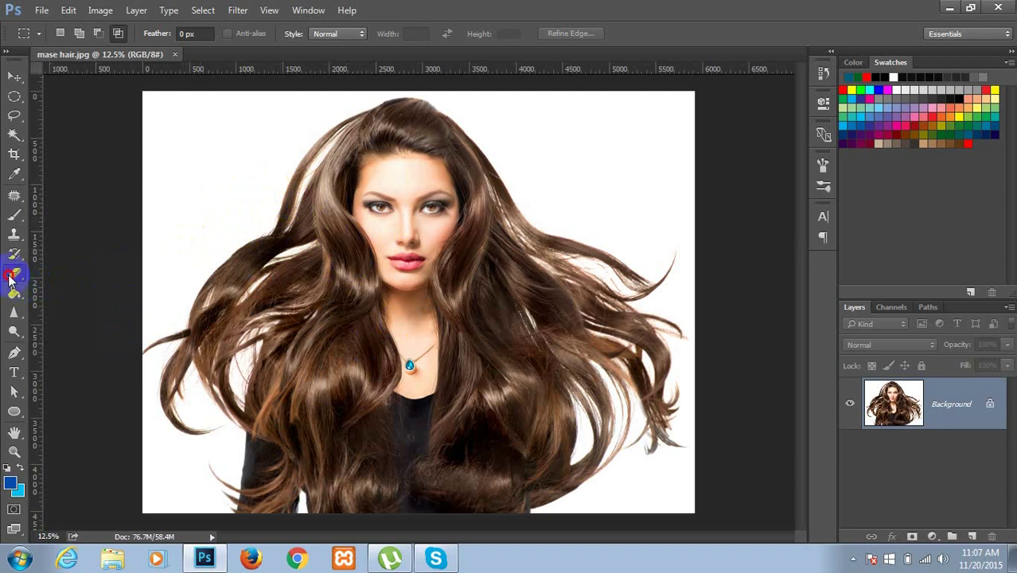
drag(10, 276, 83, 292)
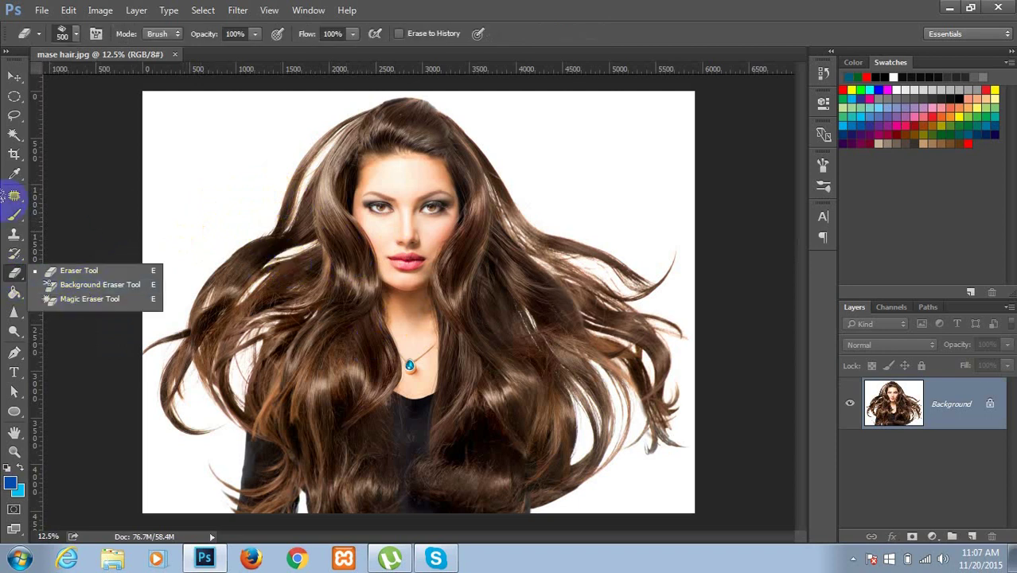
click(12, 278)
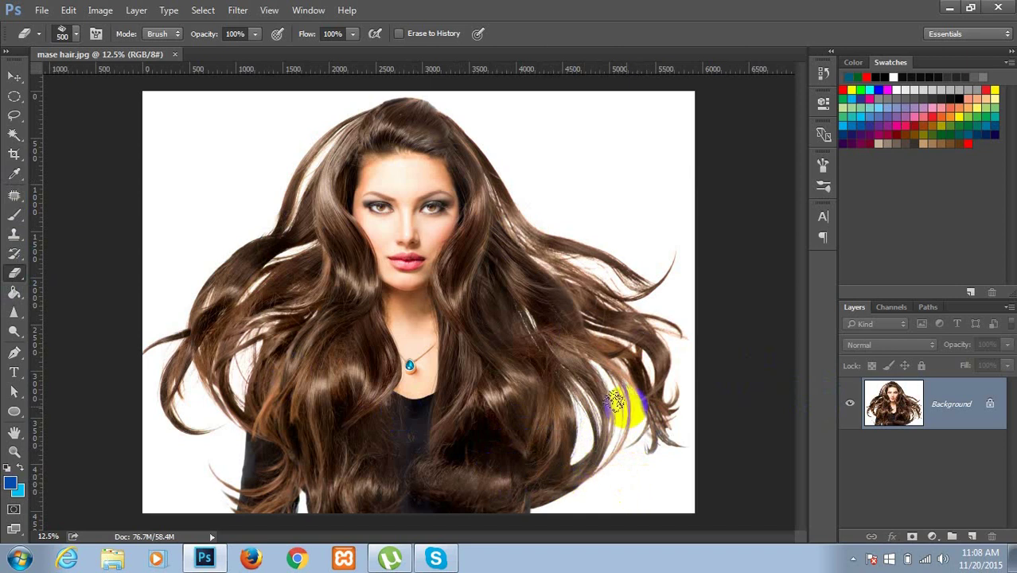
click(299, 15)
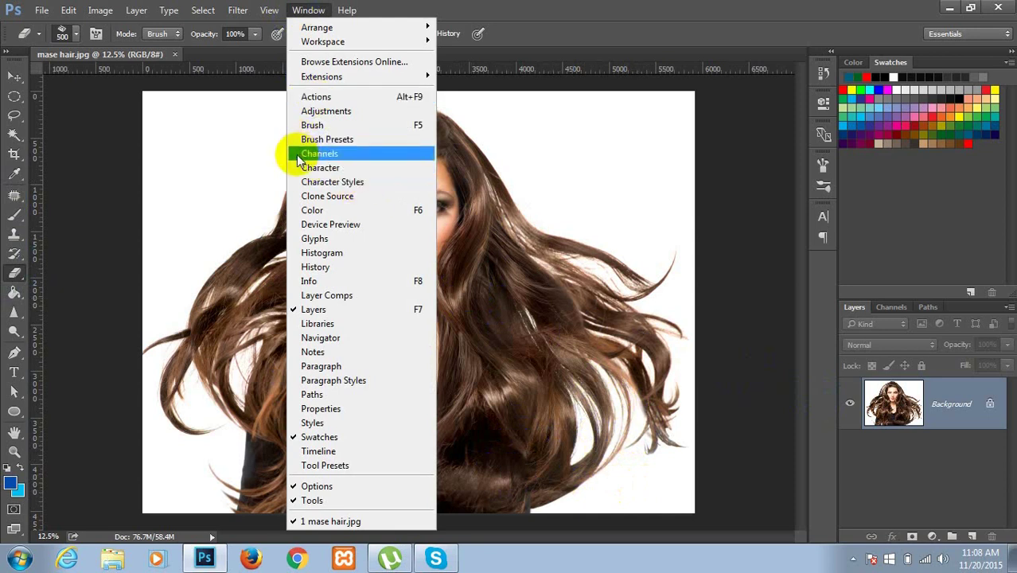
Step: Show the Channels panel and view the Red channel alone in grayscale
click(299, 153)
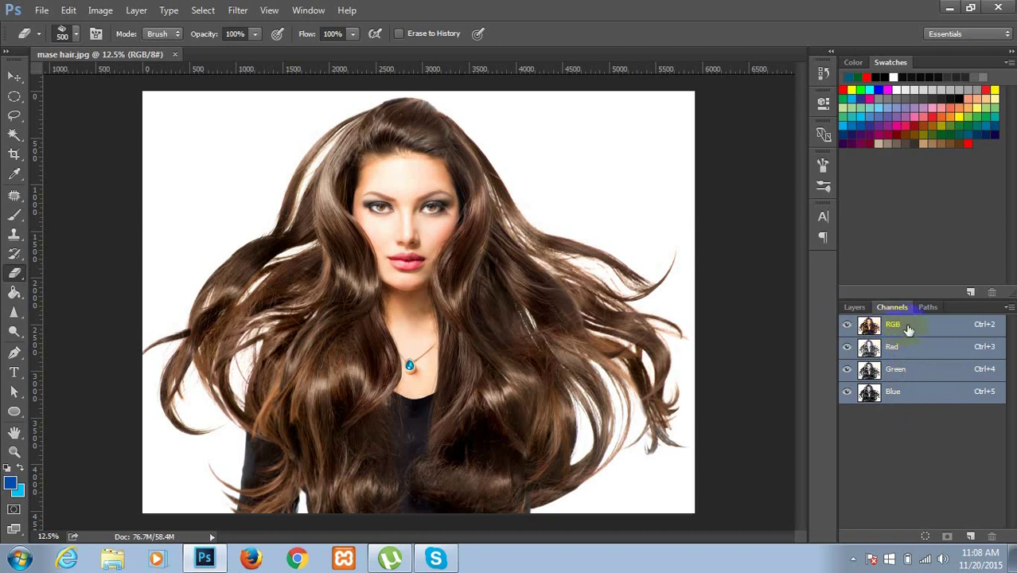
click(894, 348)
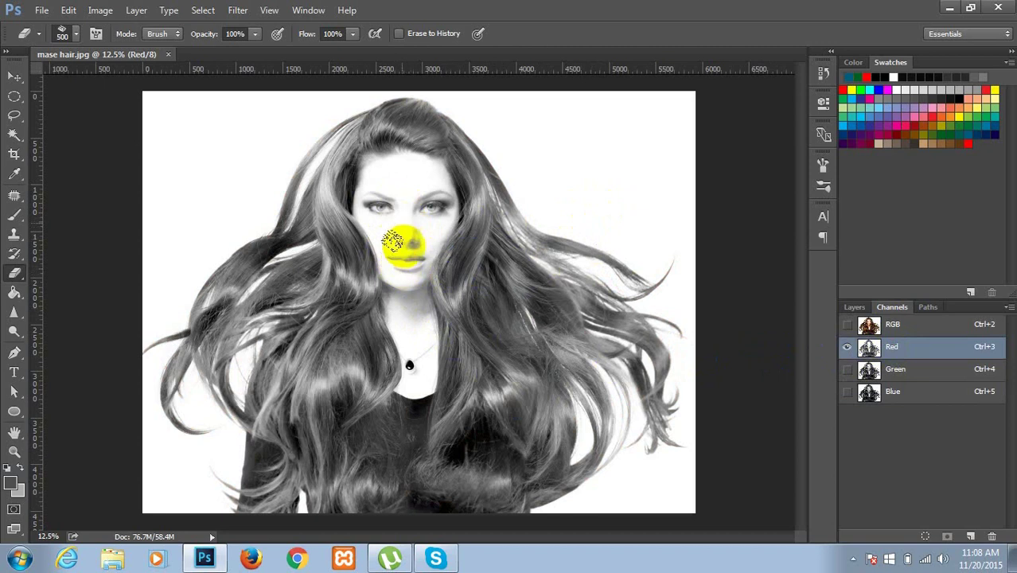
Step: View the Green channel, then the Blue channel, to compare hair contrast
drag(358, 291, 284, 303)
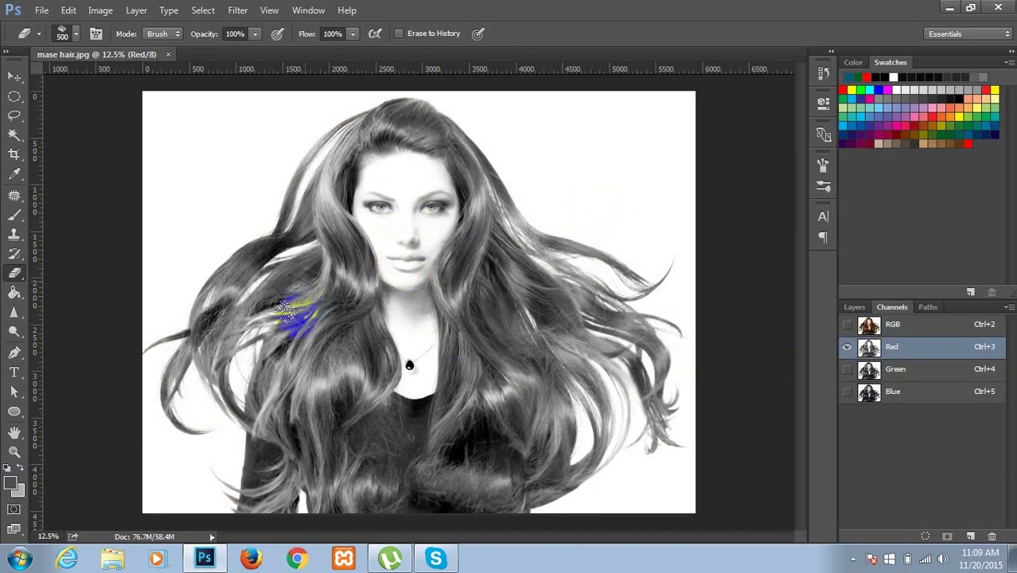
mouse_move(284, 303)
mouse_down()
mouse_move(321, 413)
mouse_move(323, 402)
mouse_up()
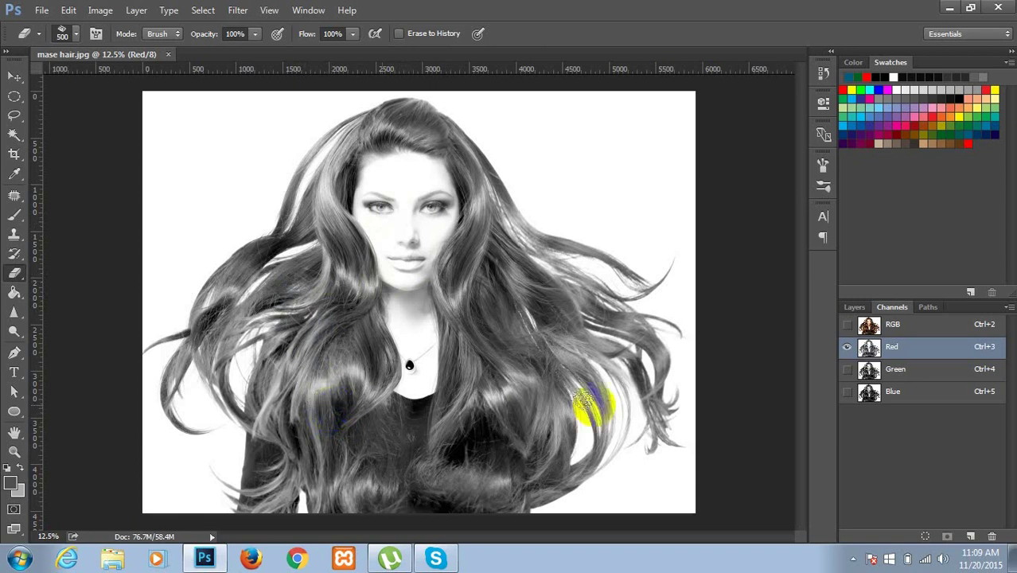
click(897, 372)
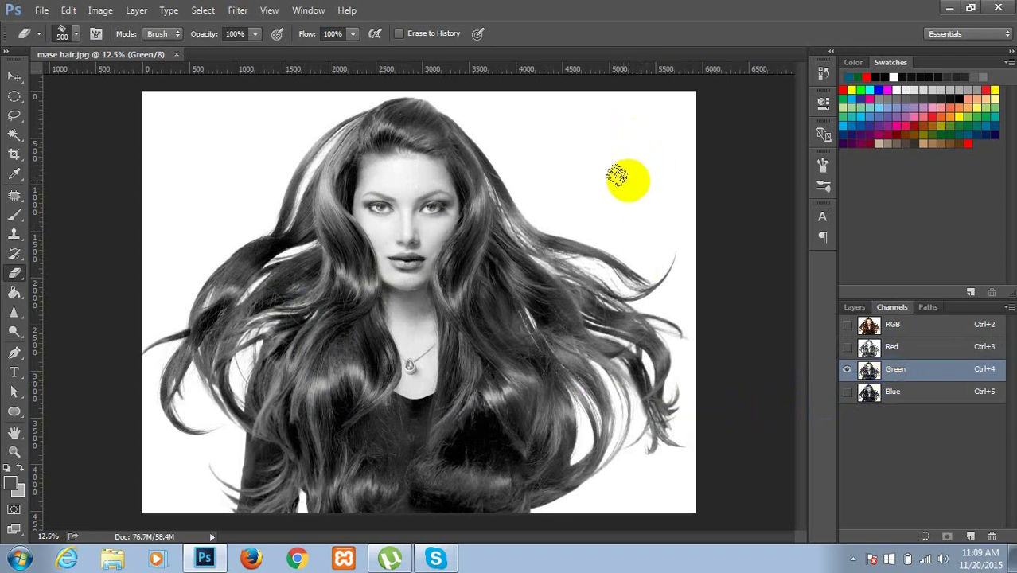
drag(509, 323, 513, 337)
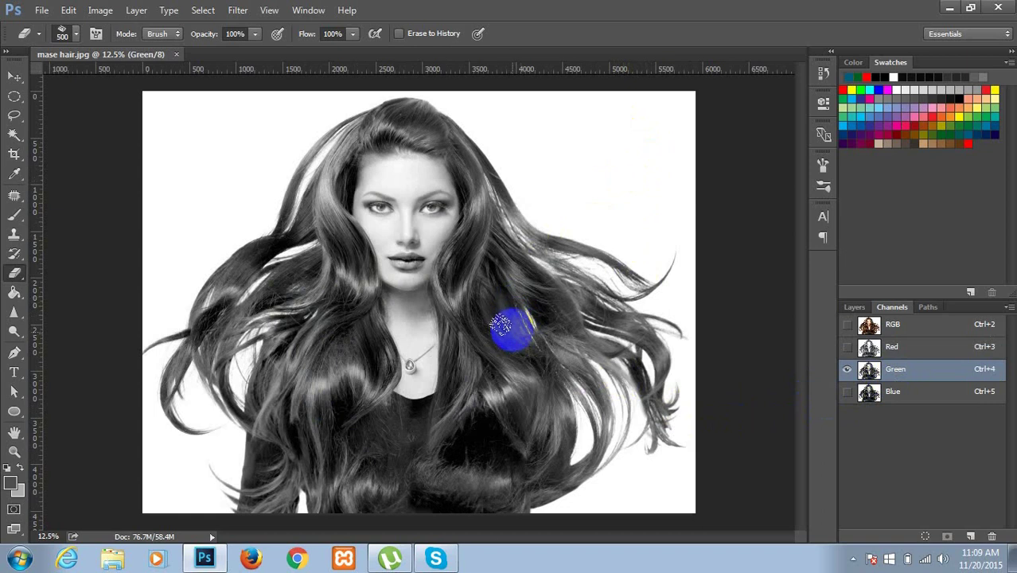
click(915, 393)
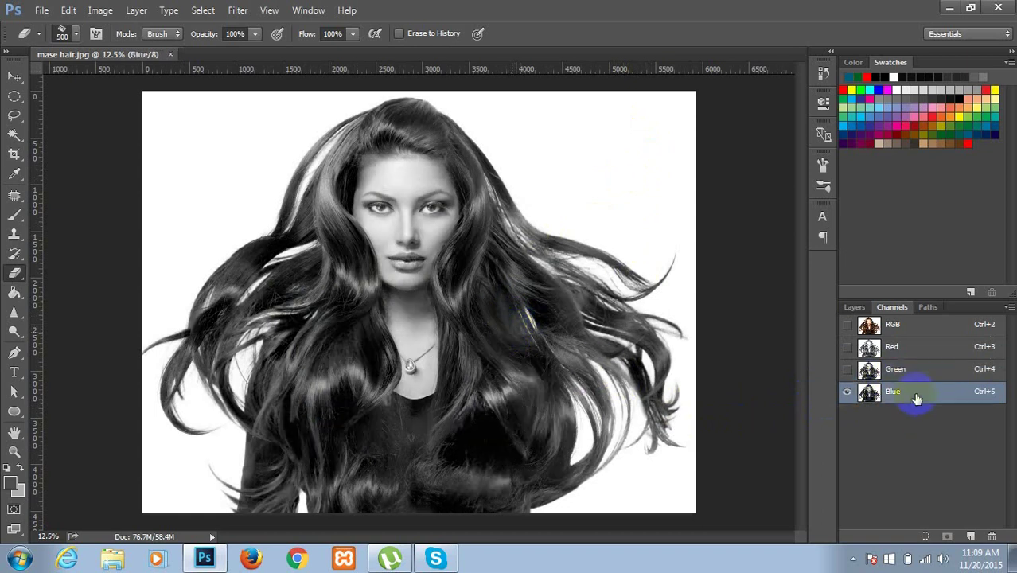
Step: Look over the Blue channel view, then return to the full-colour RGB composite
drag(731, 421, 439, 257)
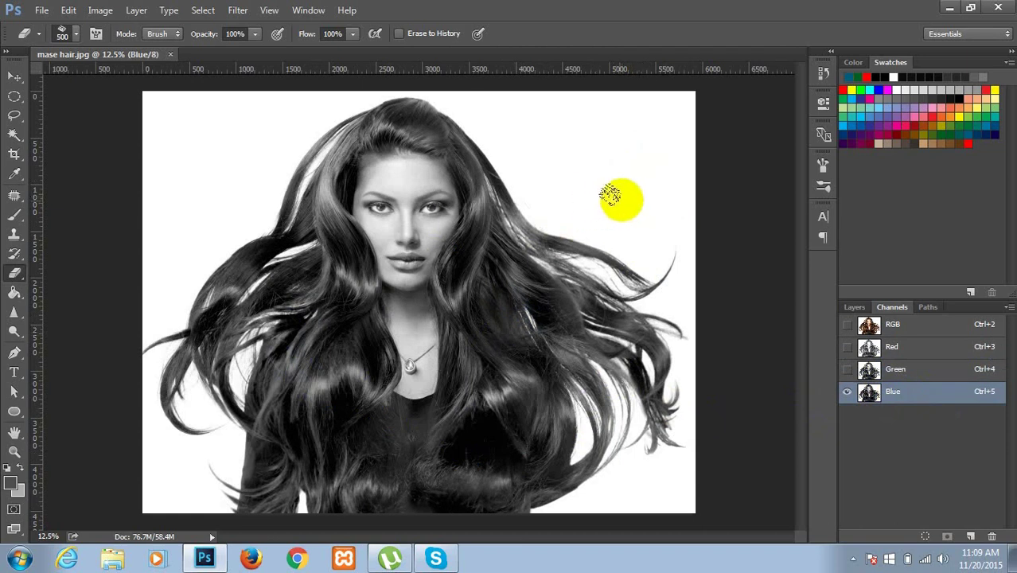
click(585, 338)
mouse_move(585, 338)
mouse_down()
mouse_move(493, 370)
mouse_move(497, 350)
mouse_up()
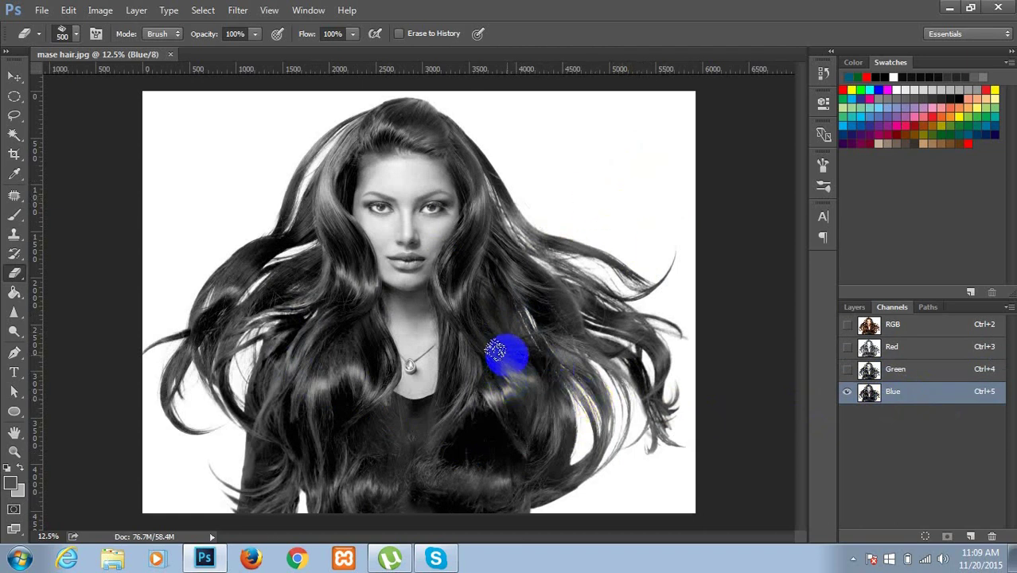
drag(497, 350, 896, 406)
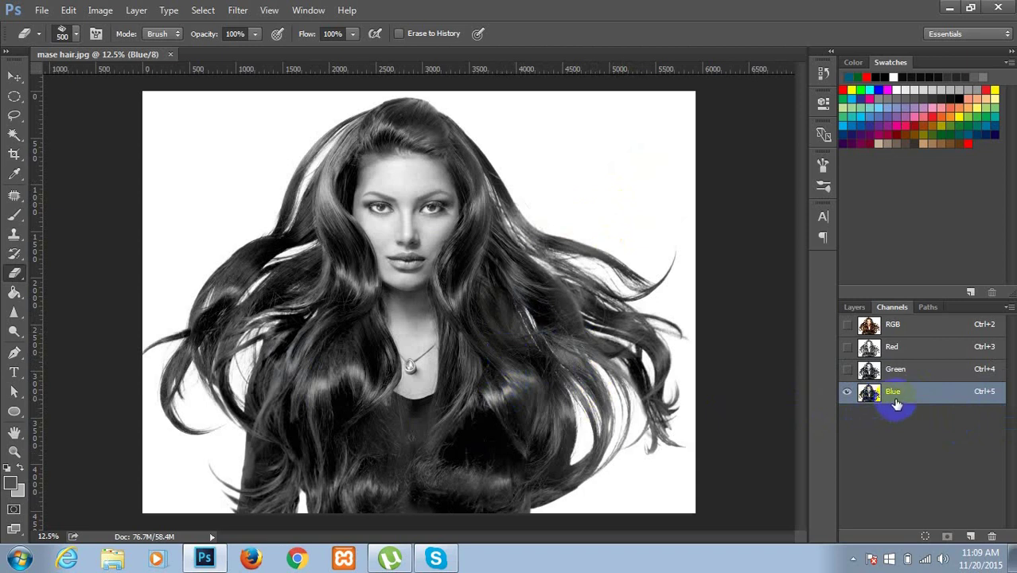
click(941, 408)
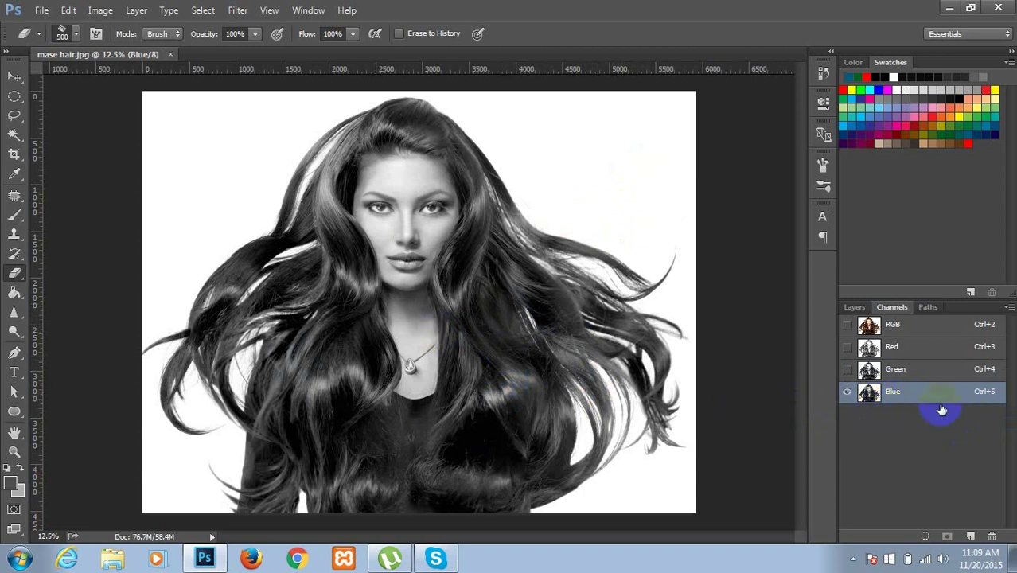
click(893, 325)
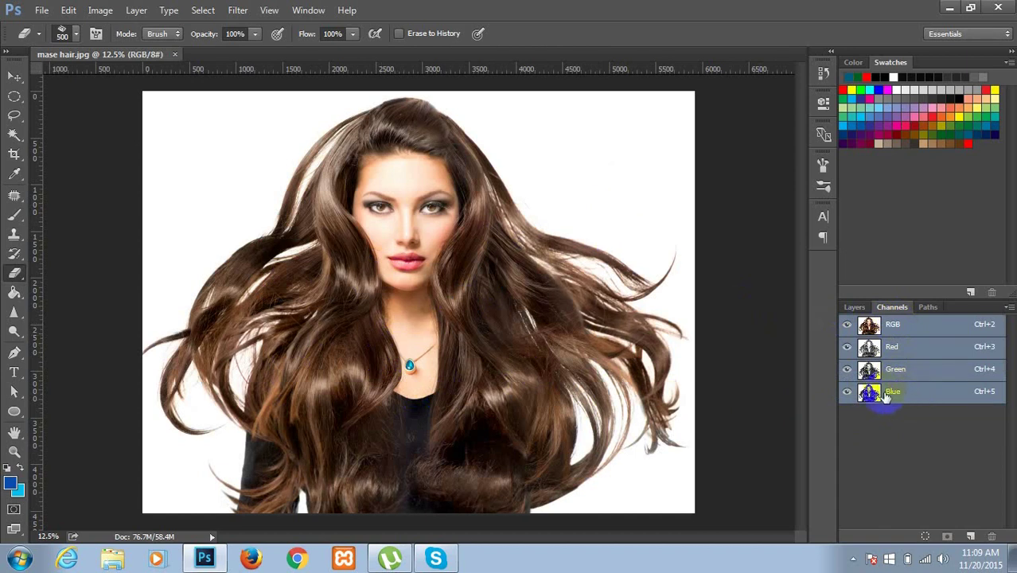
Step: Select the Red channel alone again so mase hair.jpg shows in grayscale
drag(913, 398, 895, 388)
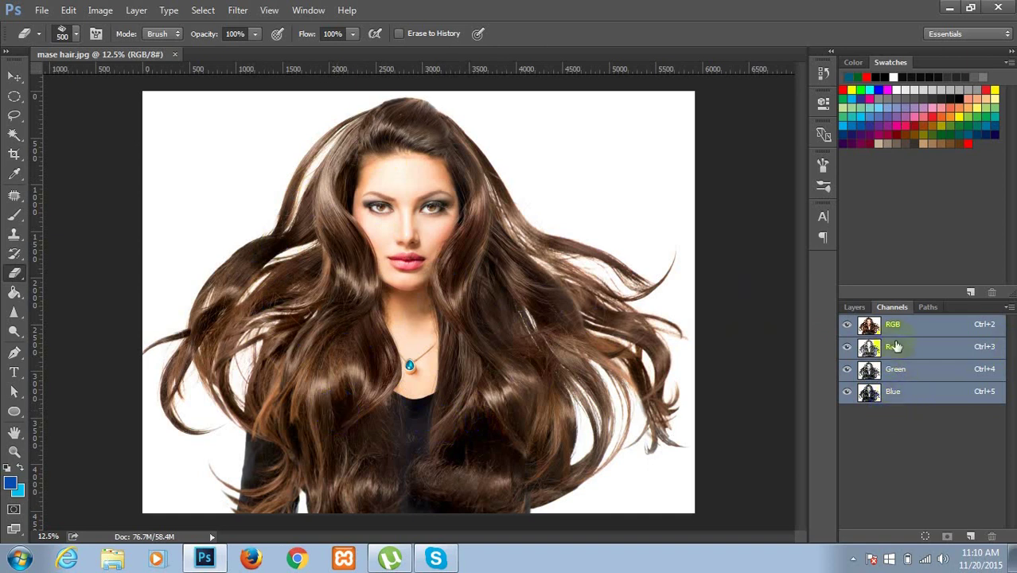
drag(897, 432, 870, 408)
click(895, 433)
click(488, 363)
click(408, 275)
mouse_move(274, 358)
mouse_down()
mouse_move(301, 385)
mouse_move(300, 367)
mouse_up()
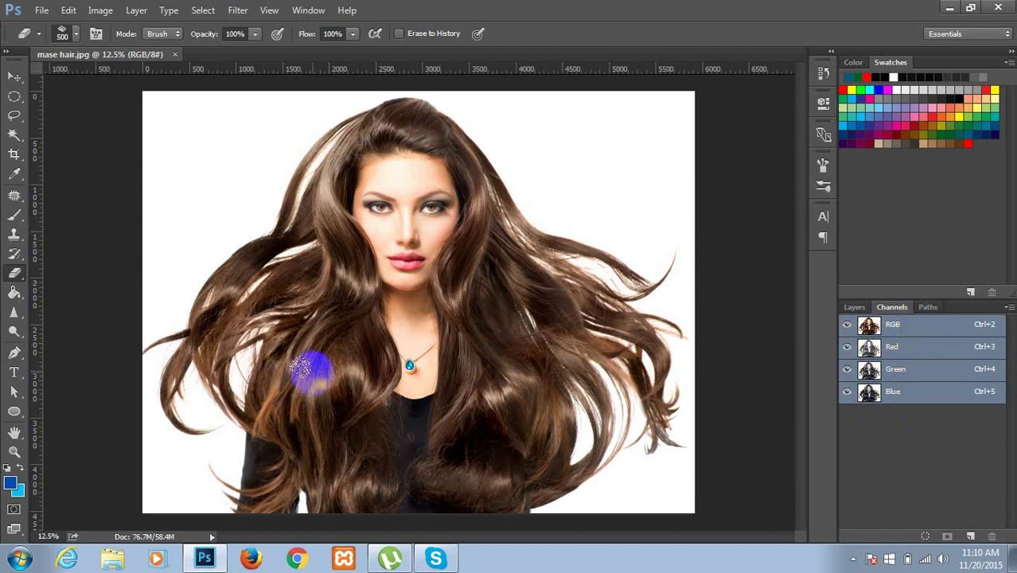
click(905, 350)
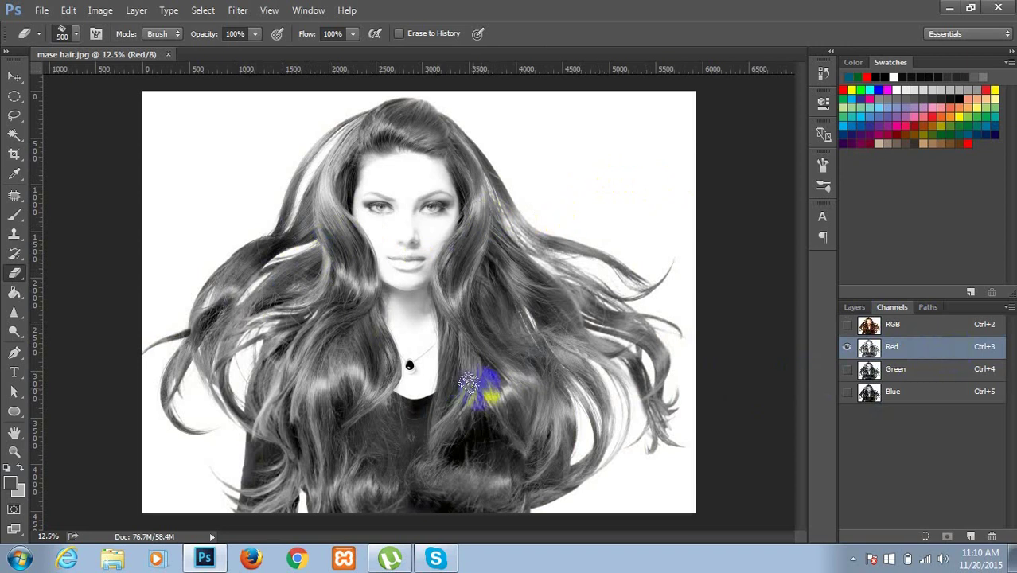
Step: Reselect the Red channel on its own
drag(468, 385, 445, 444)
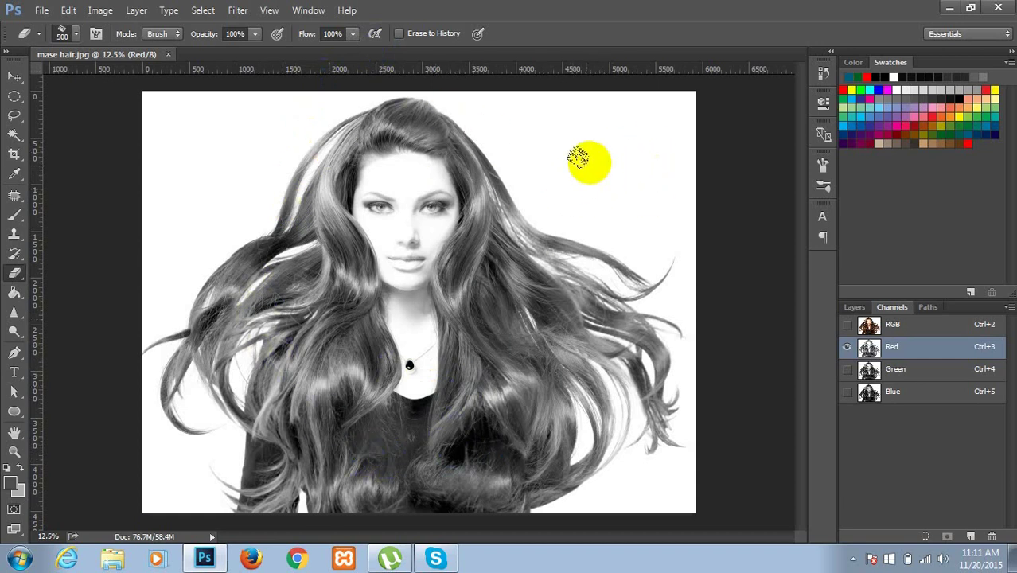
mouse_move(391, 125)
mouse_down()
mouse_move(298, 261)
mouse_move(346, 413)
mouse_up()
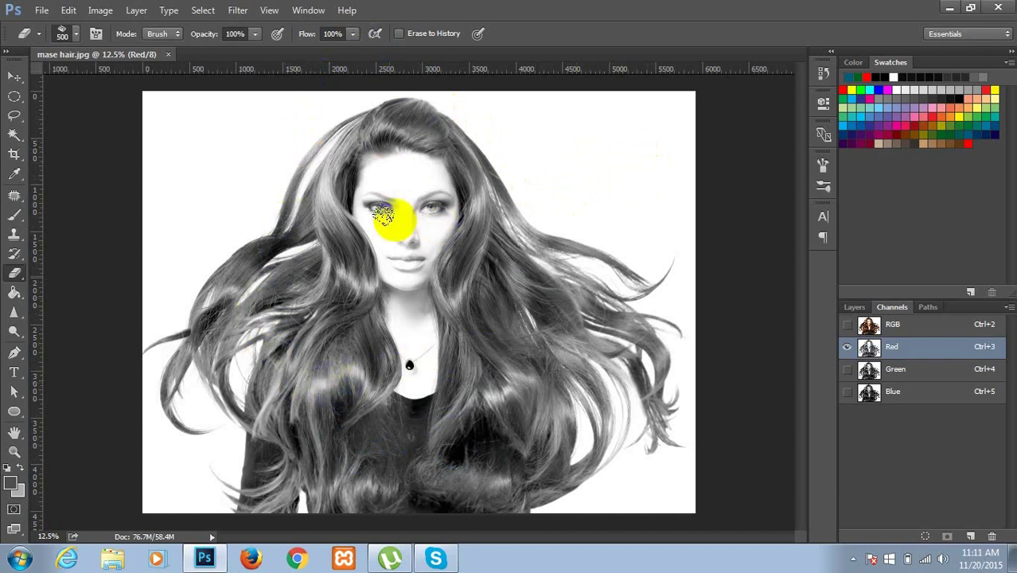
mouse_move(413, 159)
mouse_down()
mouse_move(344, 453)
mouse_move(411, 434)
mouse_up()
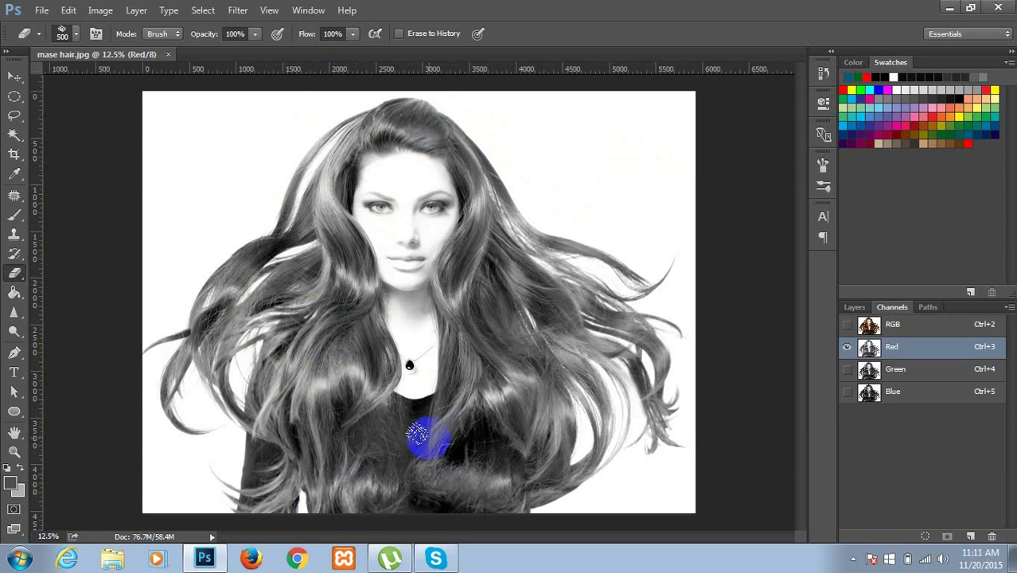
drag(410, 434, 413, 430)
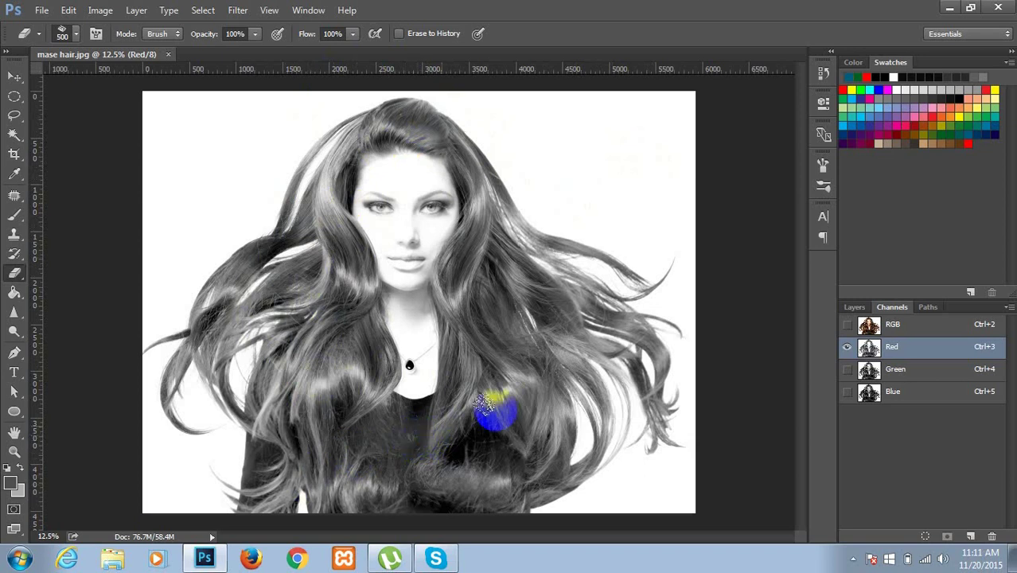
click(907, 352)
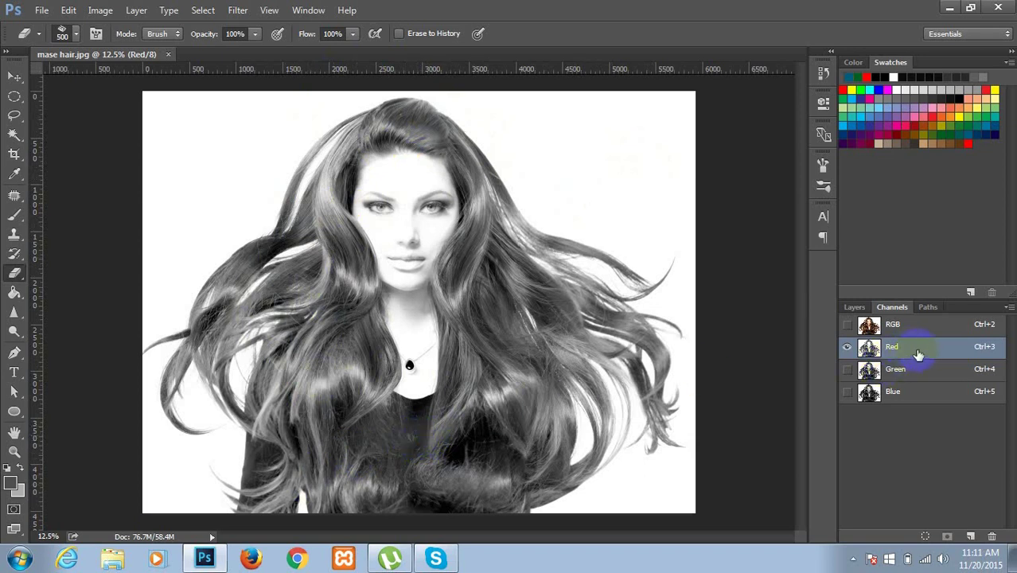
Step: Check the Green channel, then settle on the high-contrast Blue channel alone
drag(329, 345, 767, 169)
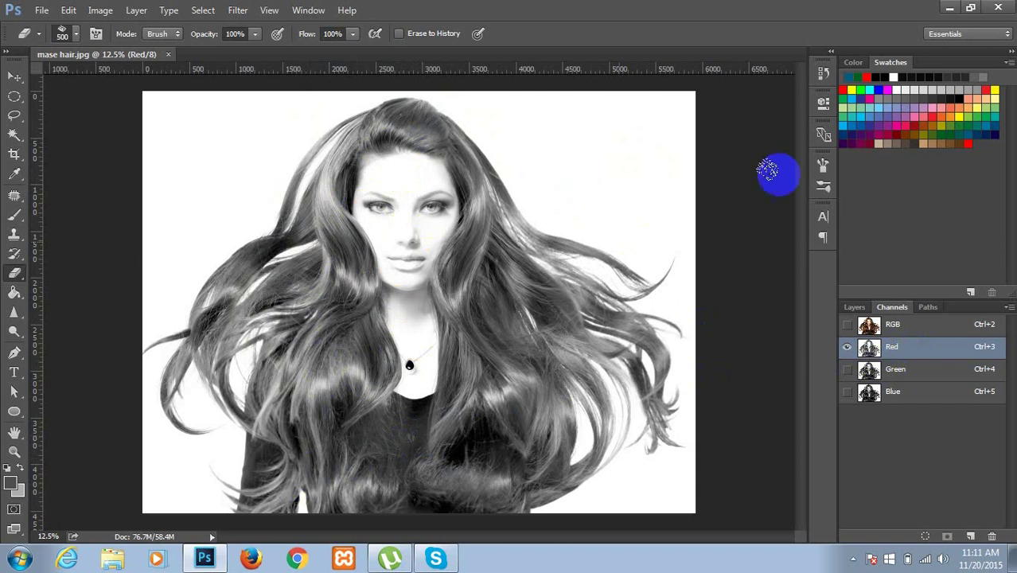
click(925, 374)
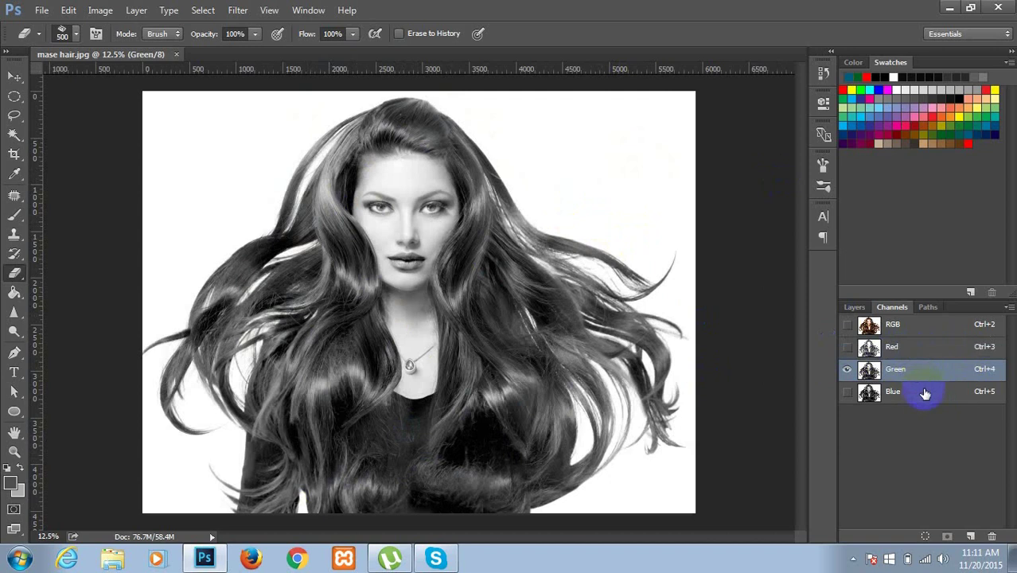
click(923, 394)
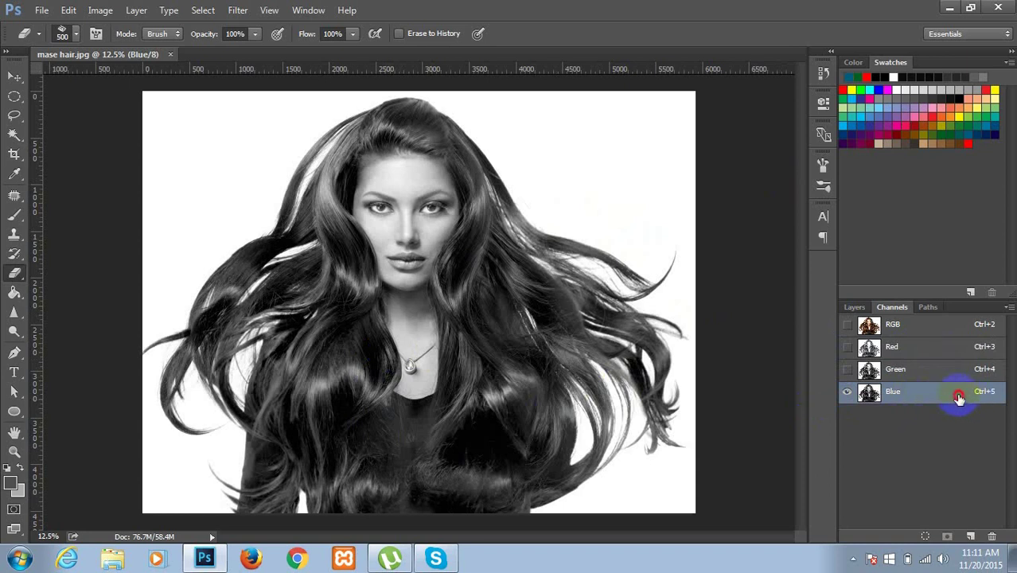
drag(959, 398, 971, 539)
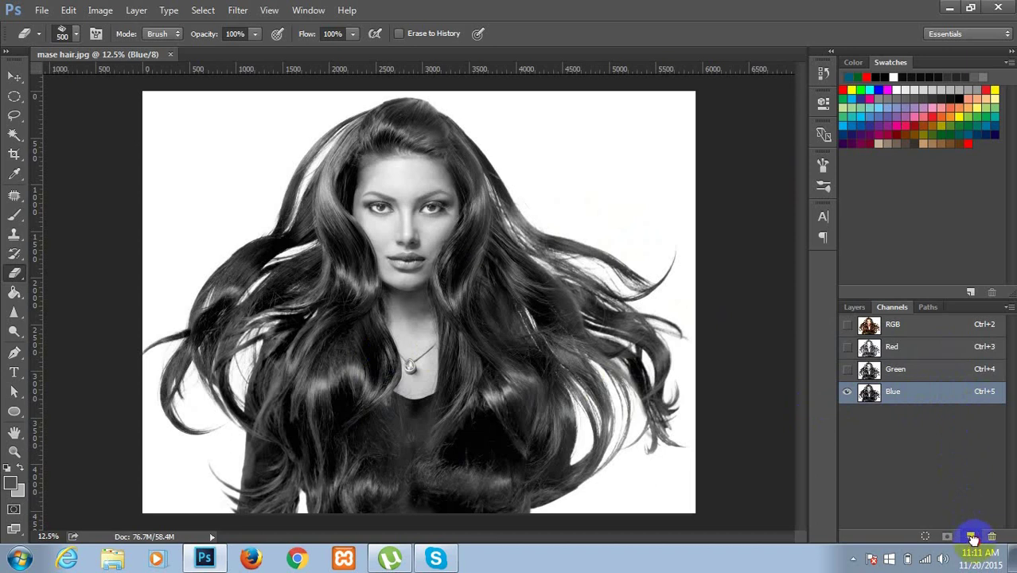
Step: Duplicate the Blue channel as Blue copy, then show the Image menu
drag(972, 538, 972, 539)
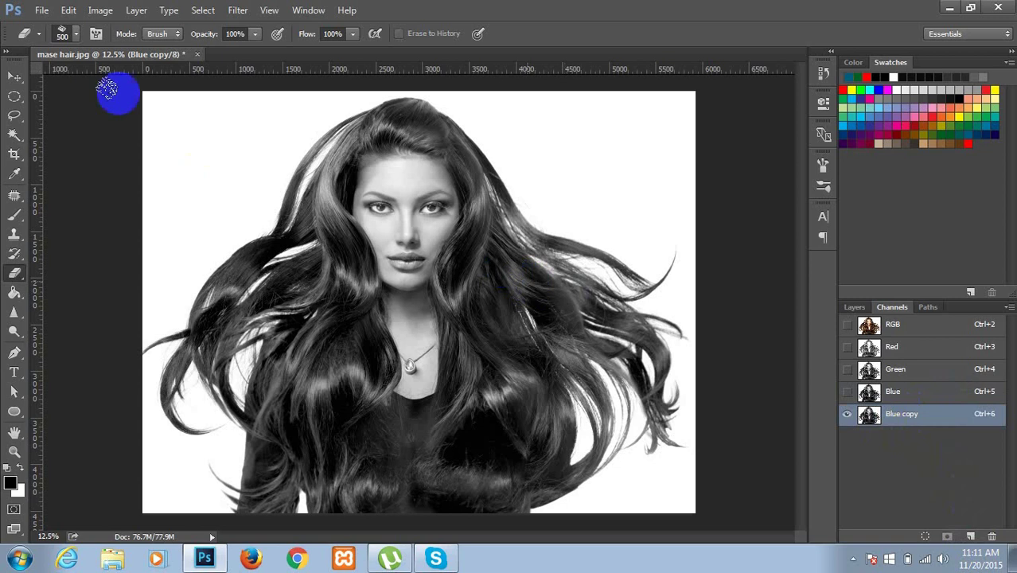
click(100, 11)
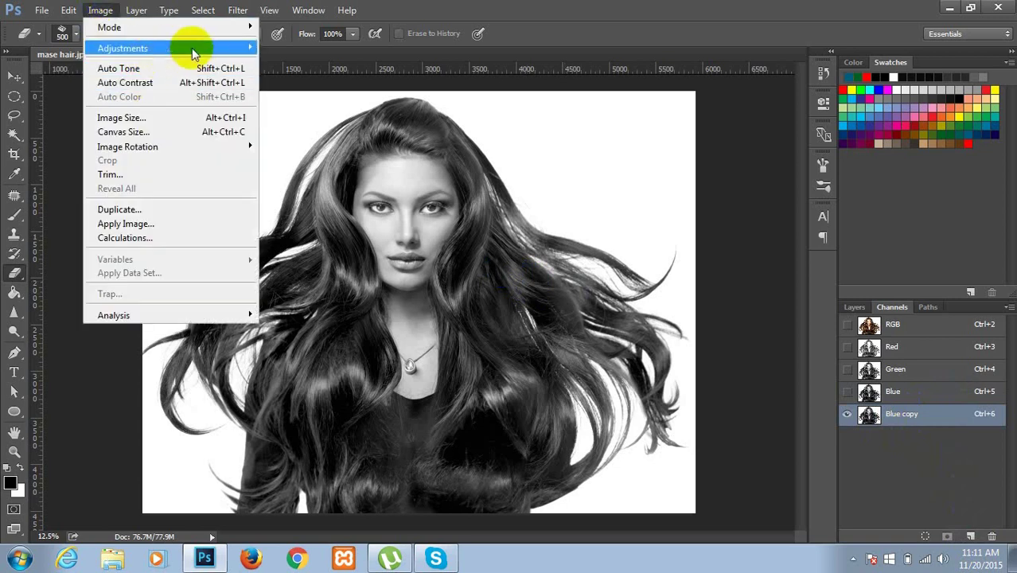
mouse_move(123, 48)
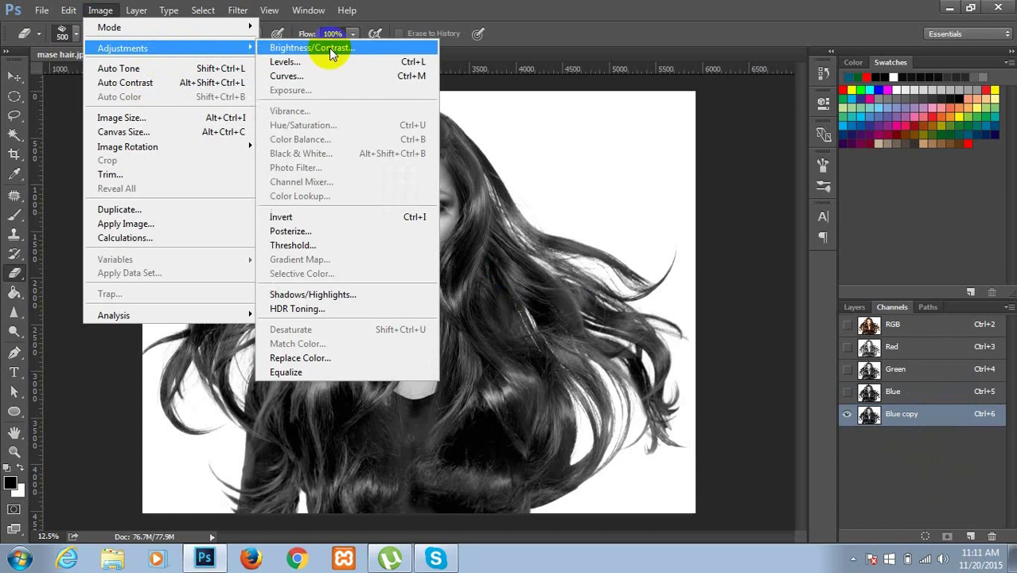
Step: Open Levels on Blue copy and sample the hair beside the face as black point
click(327, 57)
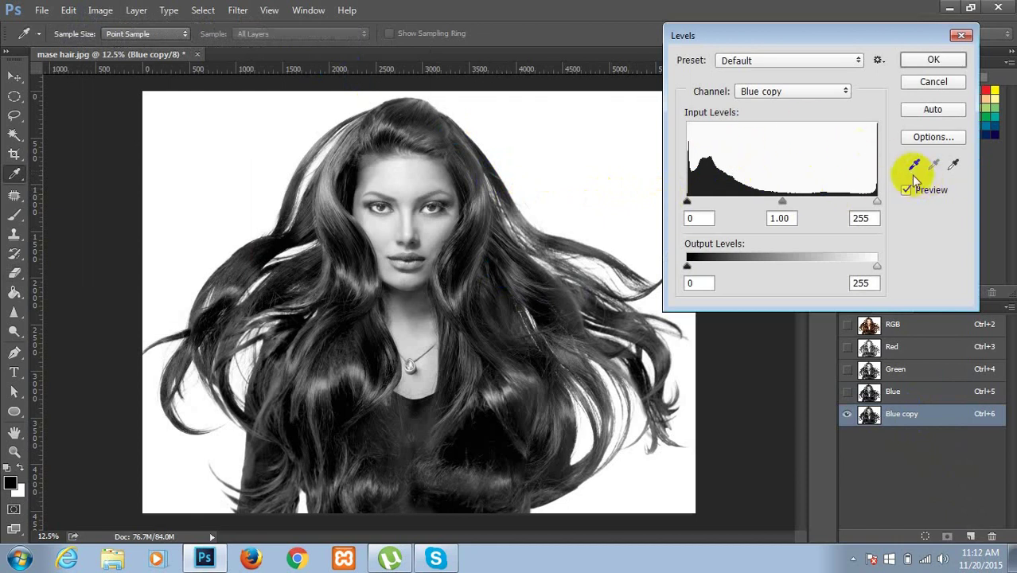
click(952, 164)
click(913, 165)
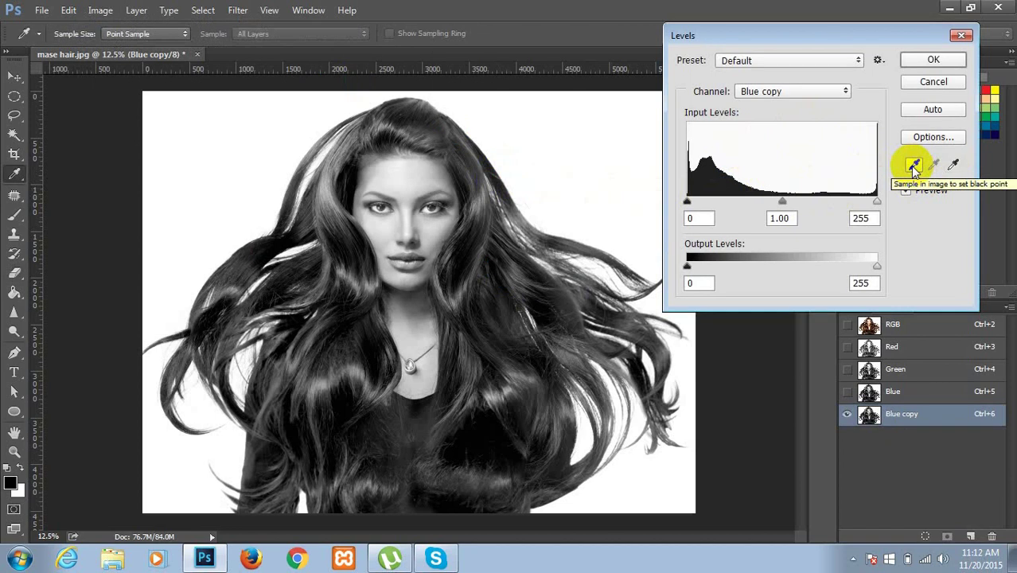
click(953, 165)
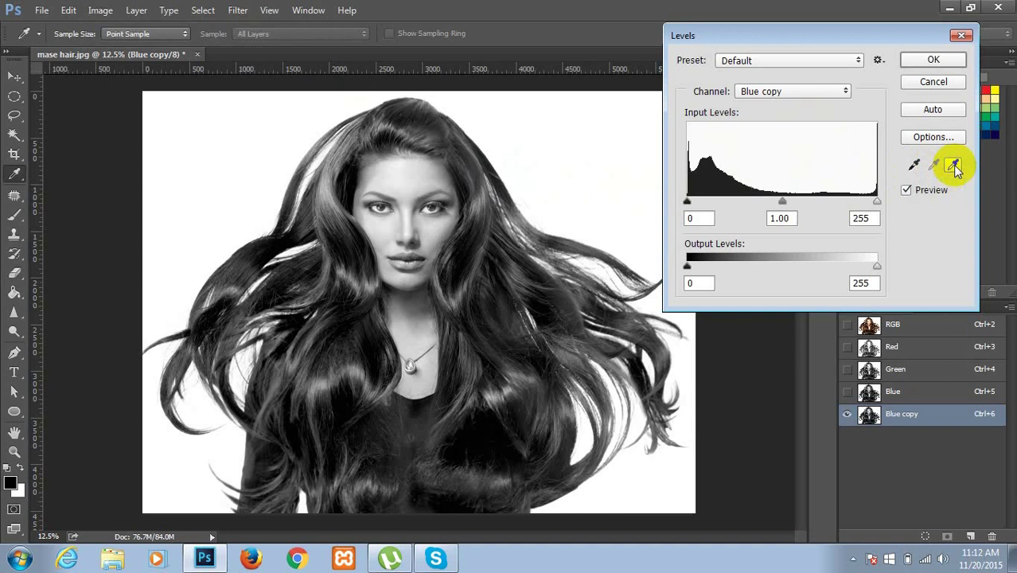
click(913, 165)
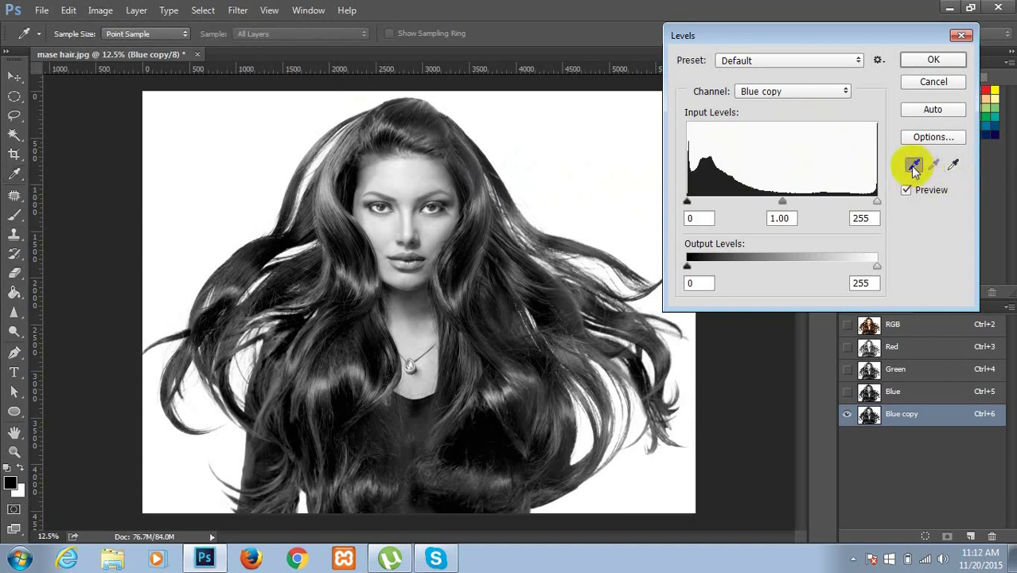
click(356, 290)
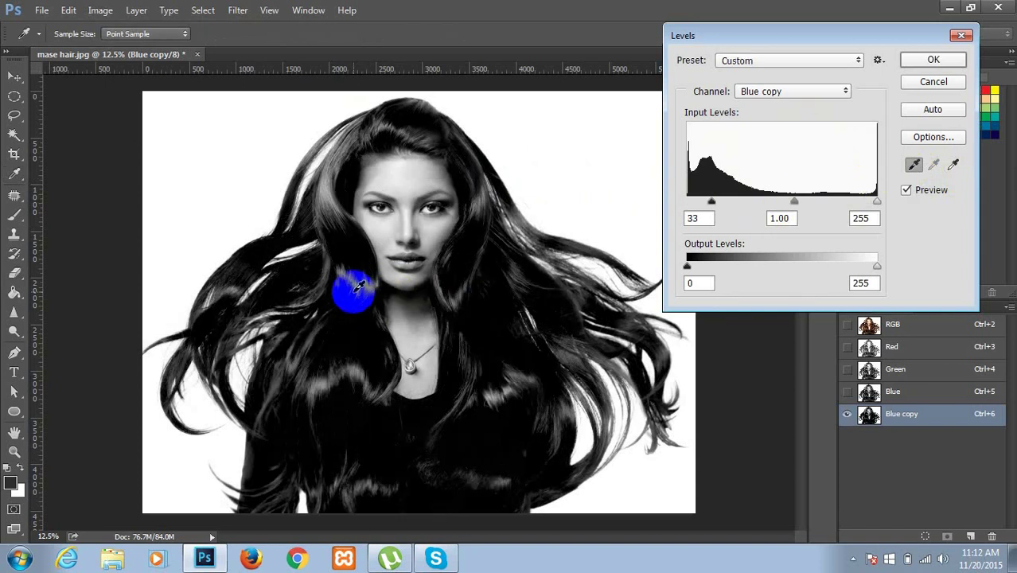
Step: Set the input levels to 142 / 1.00 / 182 and apply them
mouse_move(711, 202)
mouse_down()
mouse_move(810, 204)
mouse_move(772, 204)
mouse_up()
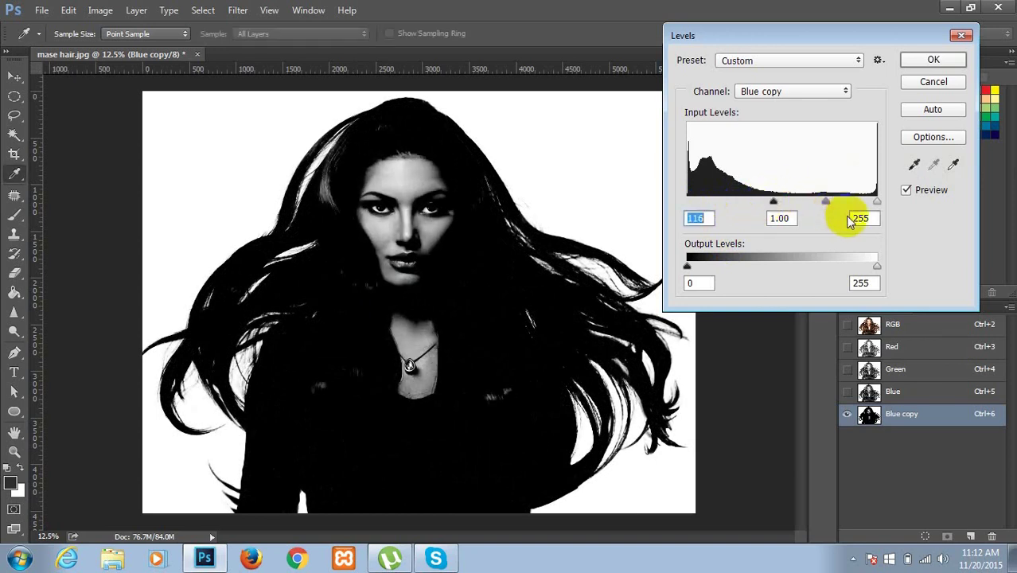
click(877, 203)
drag(876, 204, 839, 203)
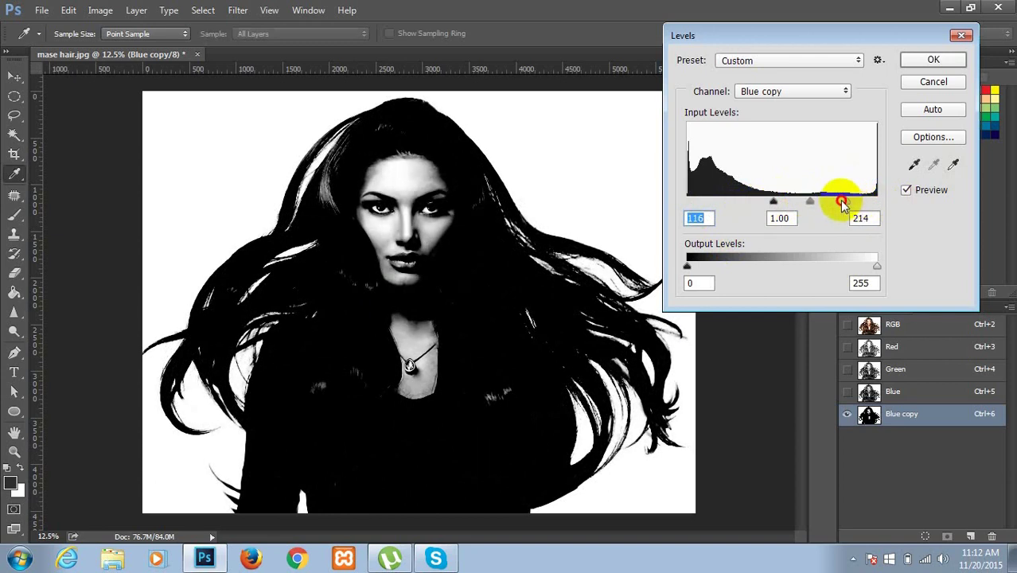
mouse_move(772, 204)
mouse_down()
mouse_move(833, 208)
mouse_move(822, 201)
mouse_up()
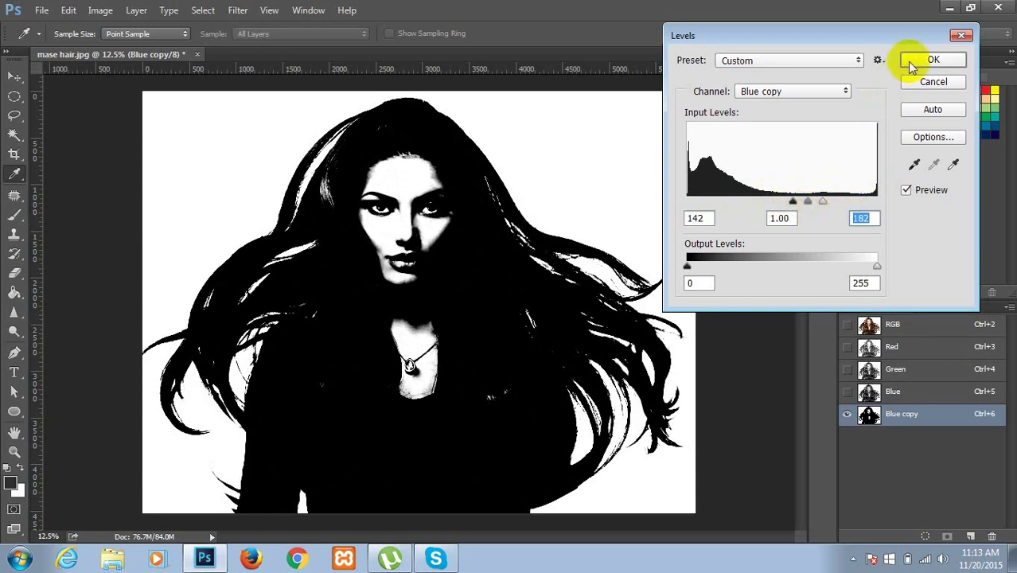
click(917, 61)
key(e)
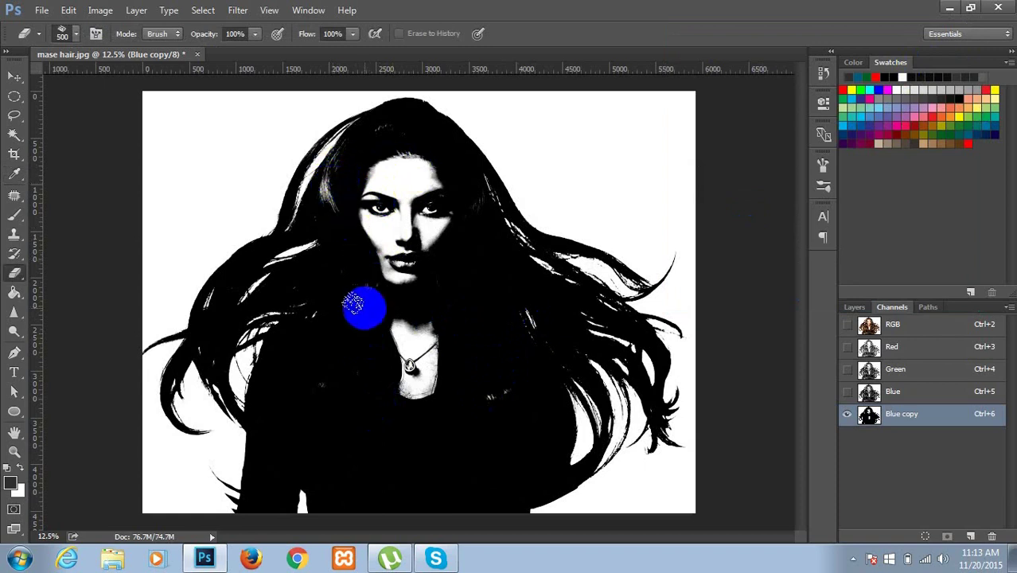
Step: Touch up the dark hair near the face and on the left side of Blue copy
drag(650, 340, 632, 310)
click(387, 209)
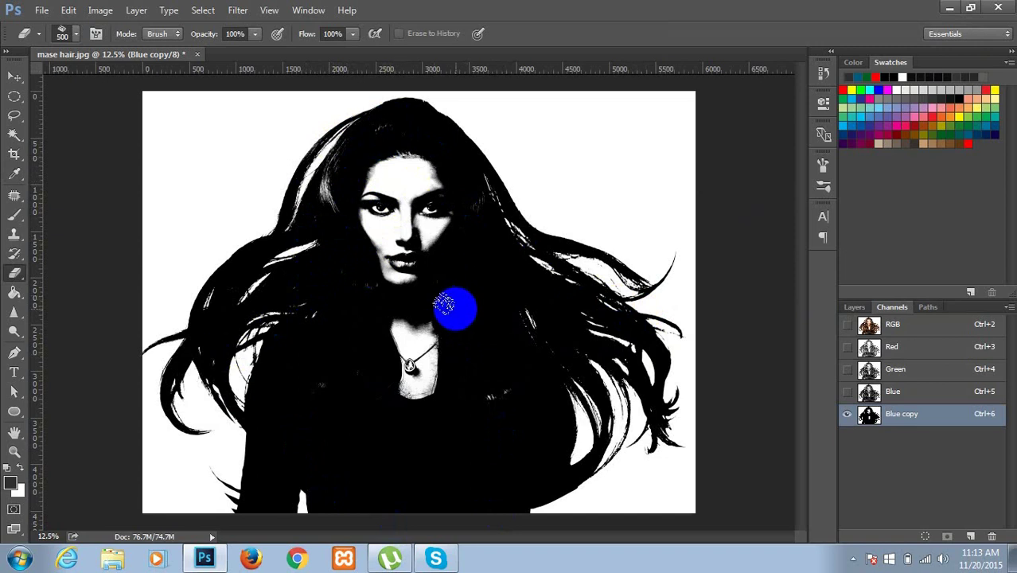
Step: Apply another Levels adjustment to Blue copy with input levels 139 / 1.00 / 217
key(ctrl+l)
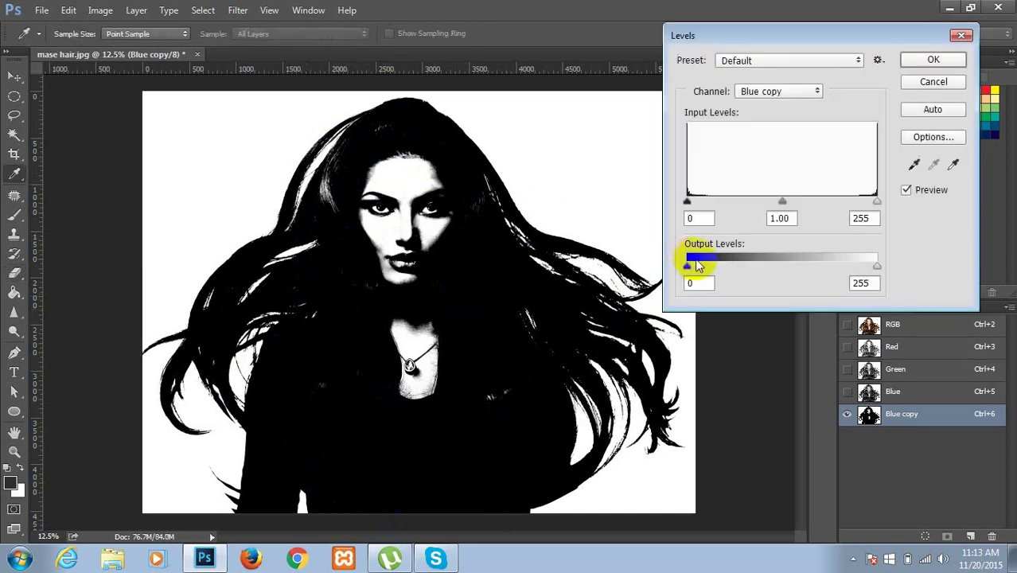
drag(687, 200, 766, 213)
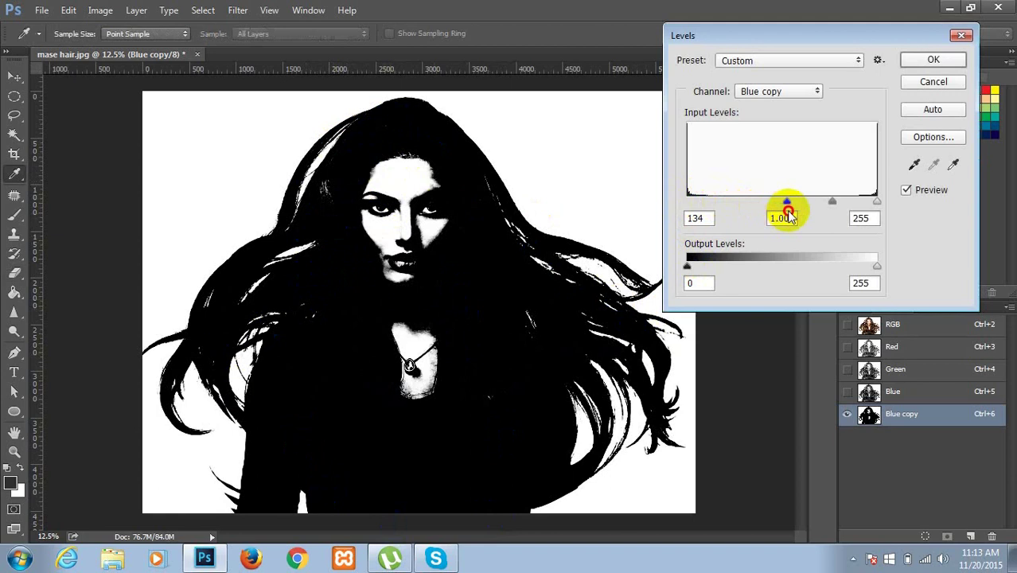
drag(766, 213, 789, 209)
drag(871, 204, 848, 200)
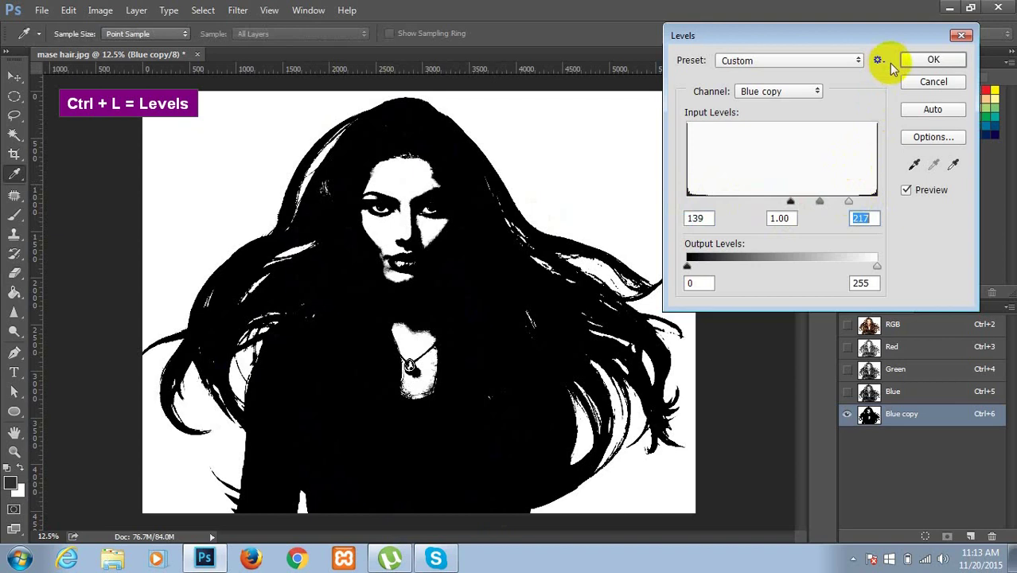
click(903, 60)
key(e)
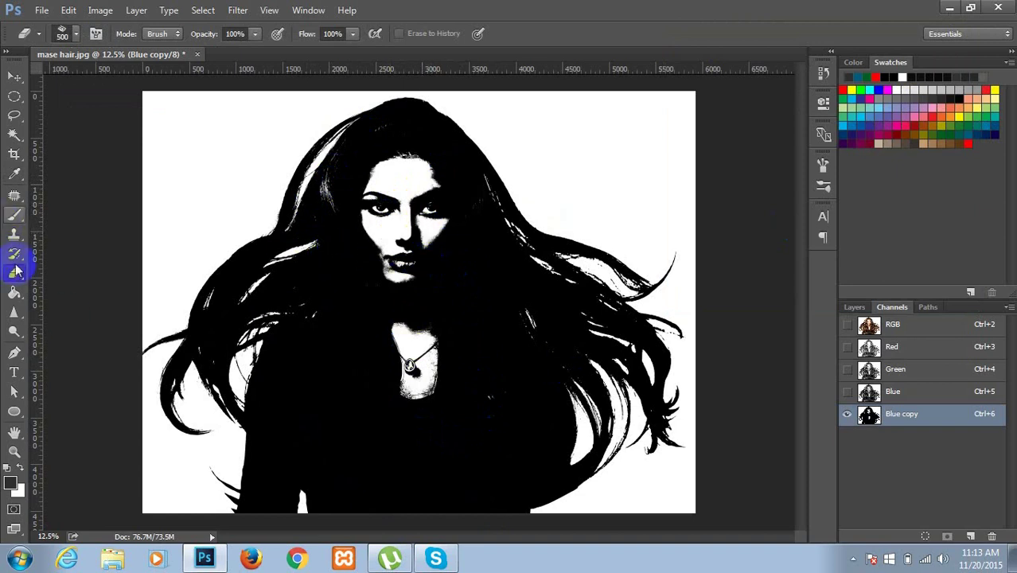
Step: Choose the Brush tool and reset the colours so black is the foreground colour
click(18, 216)
click(15, 216)
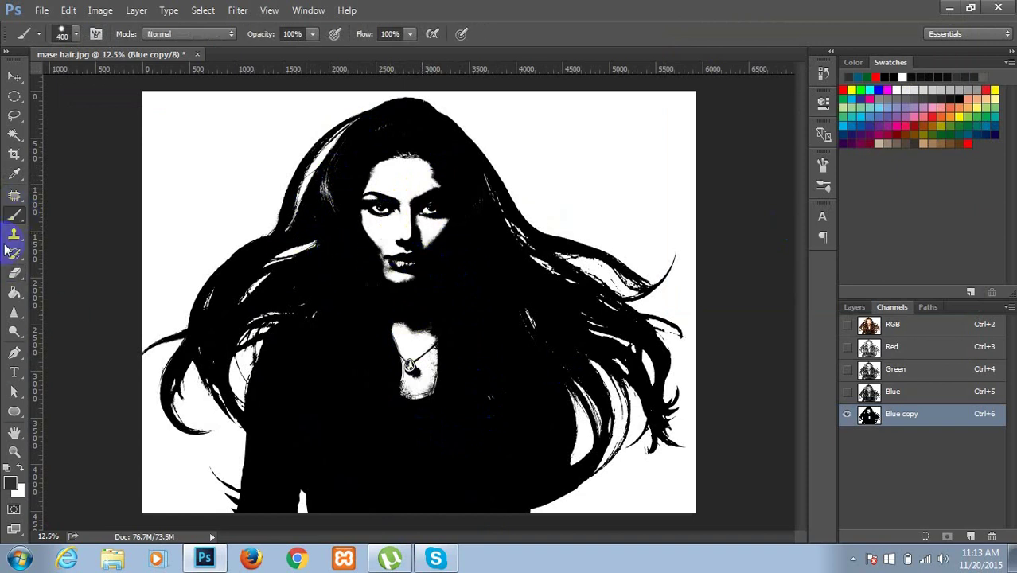
click(8, 469)
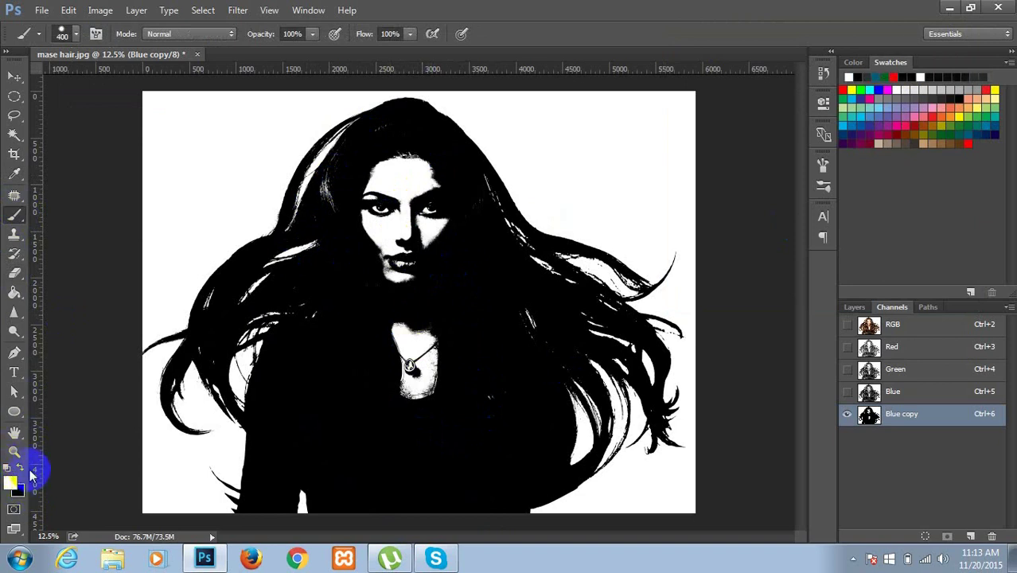
click(16, 483)
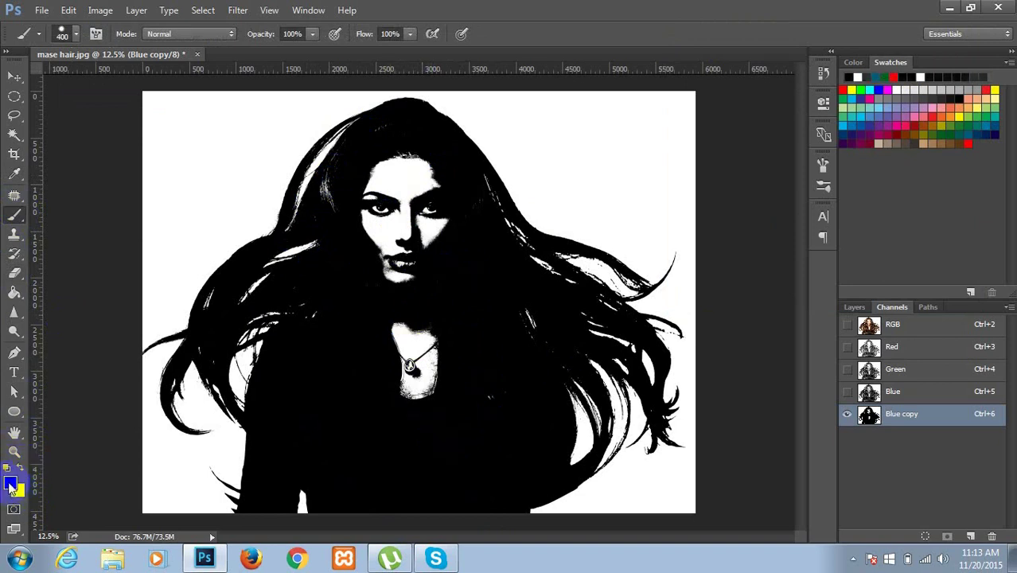
Step: Paint black over the head, face and body in the Blue copy channel
click(384, 151)
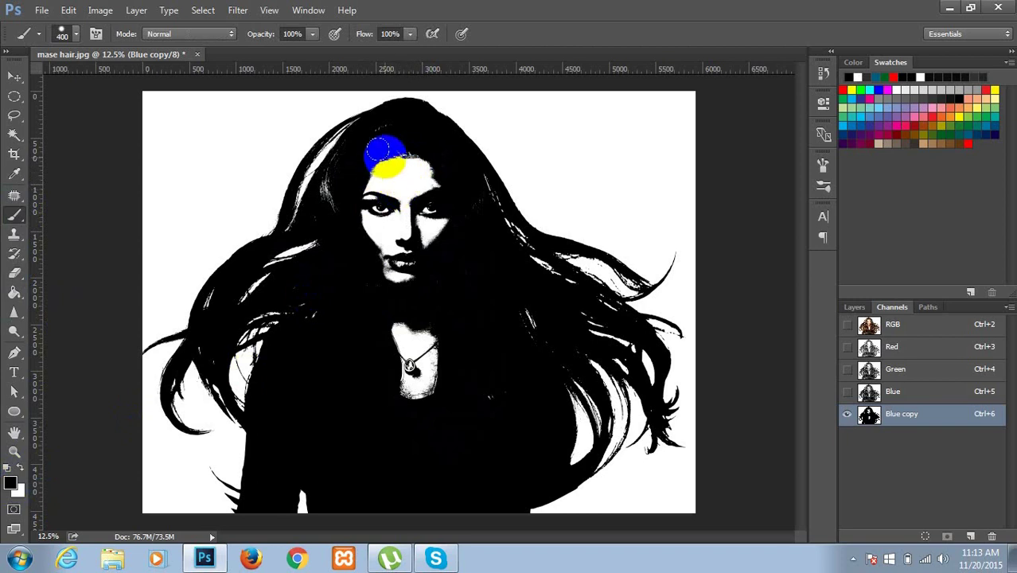
mouse_move(384, 151)
mouse_down()
mouse_move(375, 239)
mouse_move(385, 132)
mouse_move(350, 155)
mouse_move(329, 199)
mouse_move(367, 196)
mouse_move(418, 151)
mouse_move(454, 167)
mouse_move(469, 201)
mouse_move(381, 181)
mouse_move(396, 250)
mouse_move(441, 245)
mouse_move(404, 325)
mouse_move(405, 418)
mouse_move(506, 404)
mouse_move(513, 363)
mouse_move(522, 365)
mouse_move(504, 304)
mouse_move(451, 343)
mouse_move(369, 351)
mouse_move(306, 301)
mouse_move(308, 341)
mouse_move(239, 363)
mouse_move(245, 351)
mouse_up()
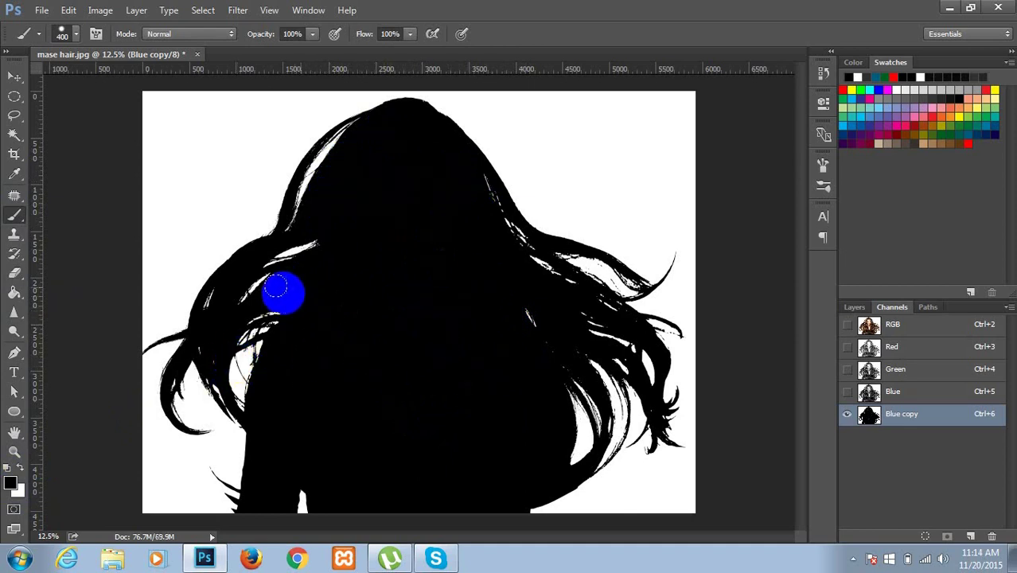
mouse_move(273, 284)
mouse_down()
mouse_move(311, 285)
mouse_move(345, 304)
mouse_up()
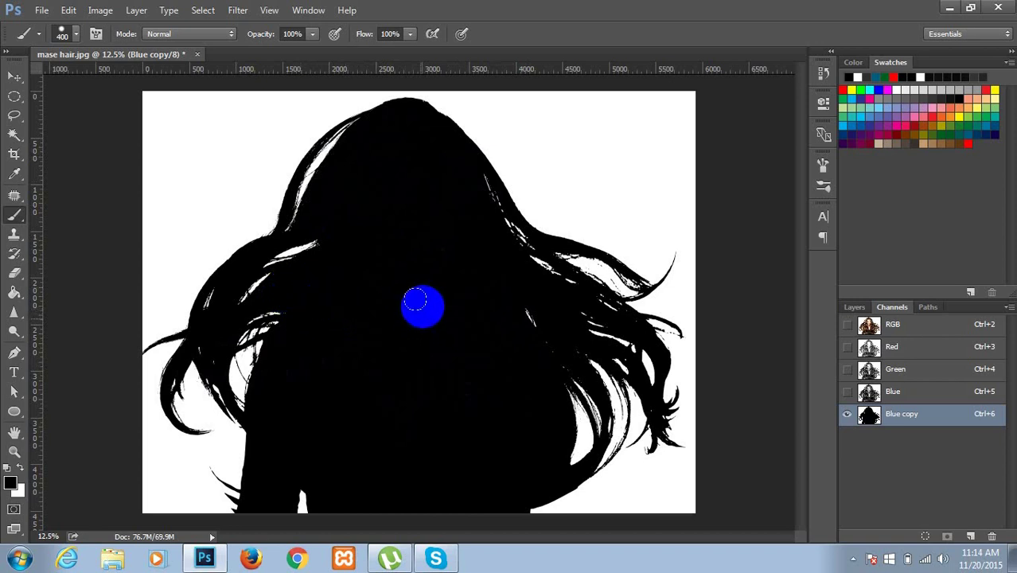
drag(404, 387, 465, 376)
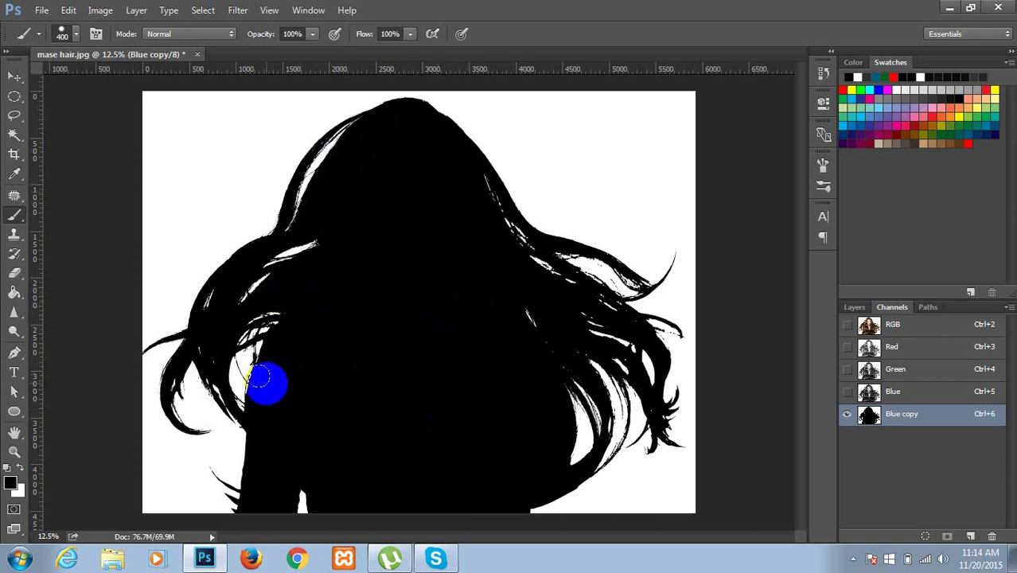
drag(465, 377, 239, 413)
Step: Fill the remaining light gaps along the hair with black, then invert the channel
drag(209, 340, 227, 404)
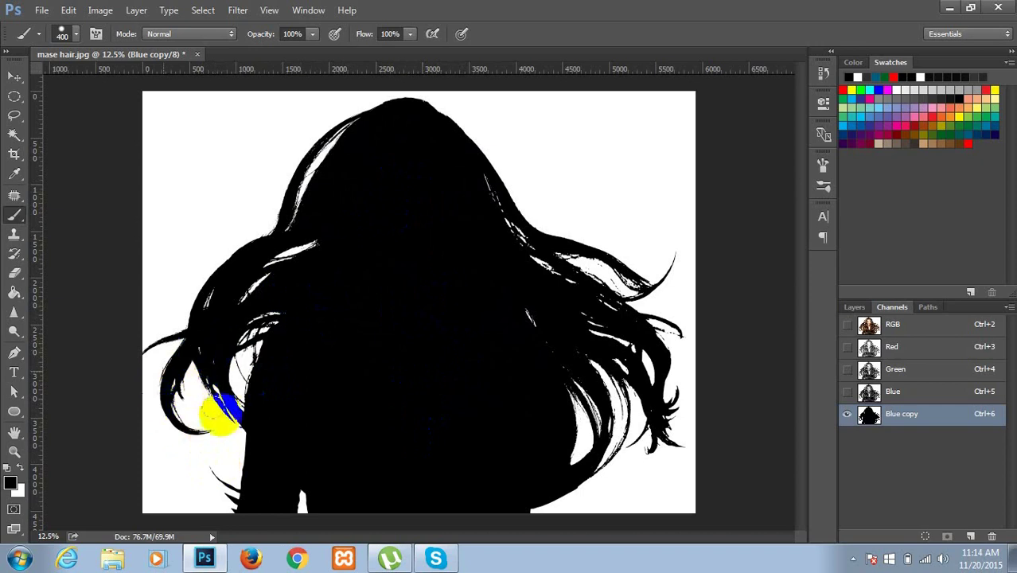
click(229, 365)
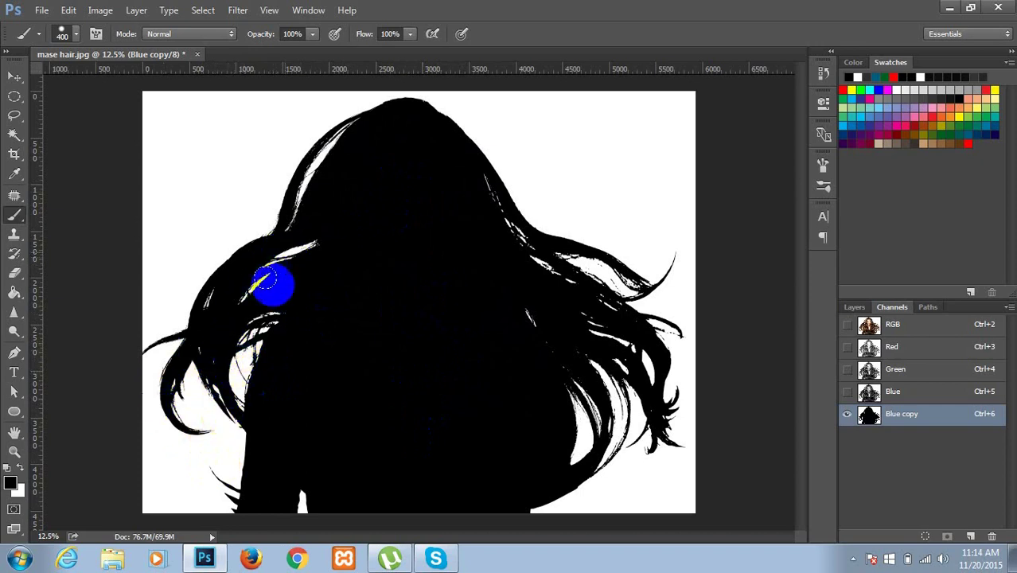
drag(589, 294, 612, 277)
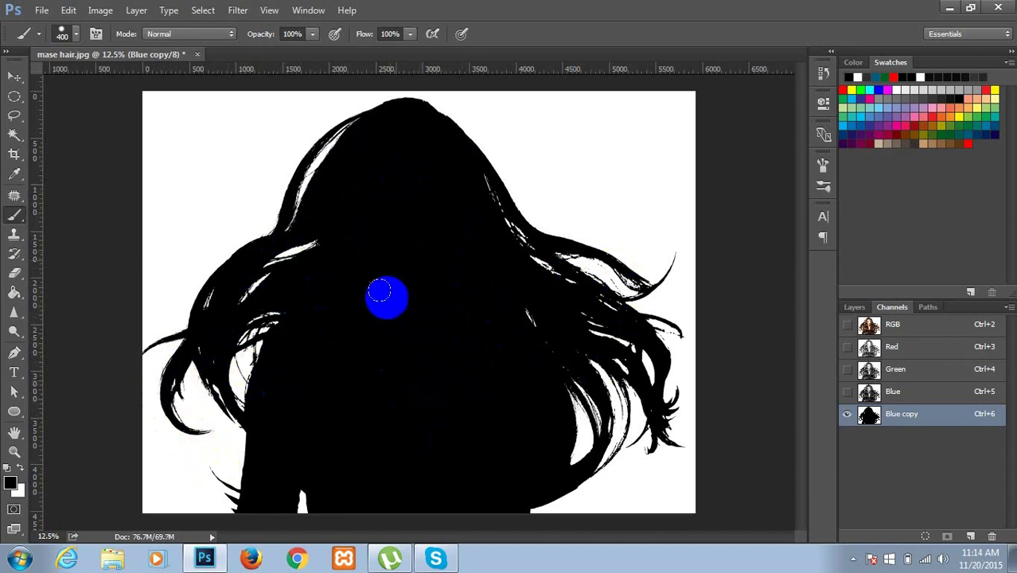
click(649, 372)
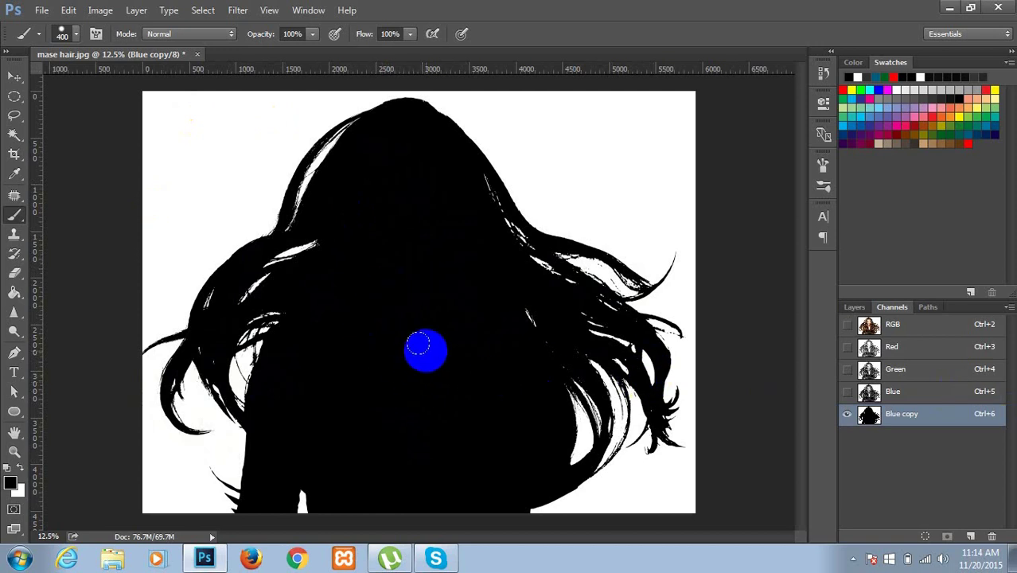
key(ctrl+i)
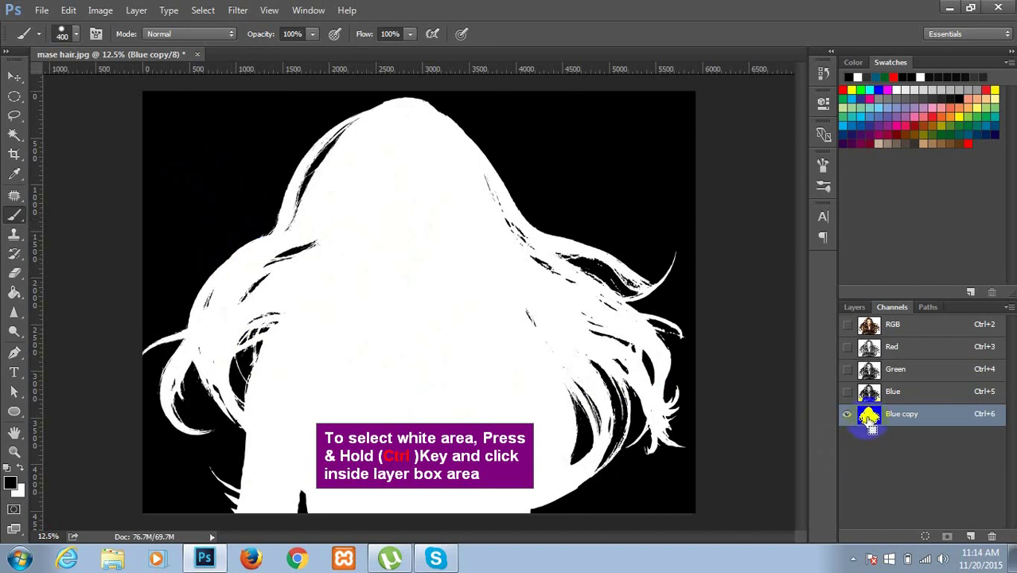
Step: Load the Blue copy channel as a selection and return to the RGB image's layer list
ctrl+click(869, 420)
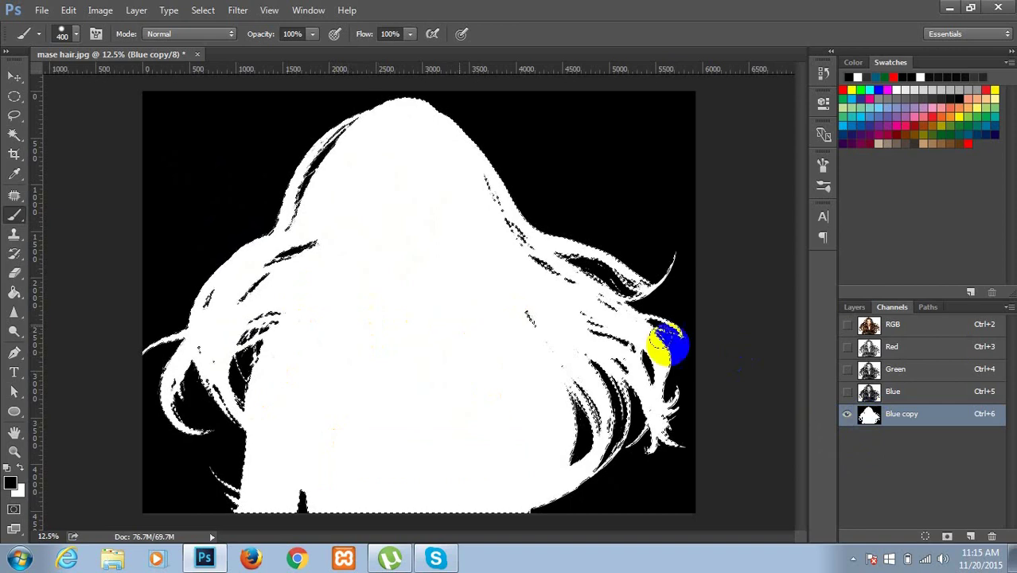
click(915, 333)
click(853, 307)
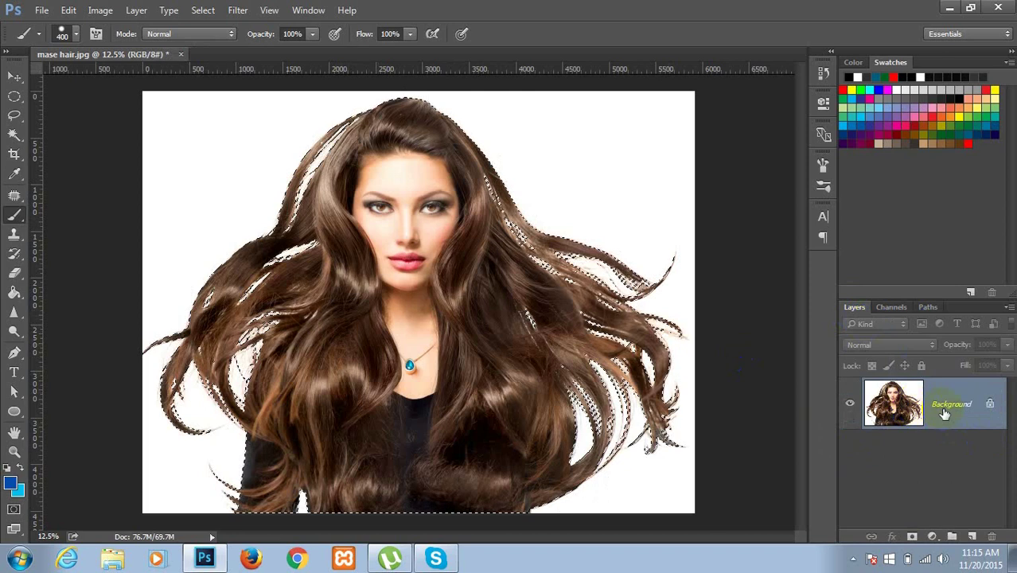
Step: Copy the selected woman onto a new active Layer 1 and hide the Background layer
mouse_move(944, 413)
mouse_down()
mouse_move(959, 420)
mouse_move(914, 410)
mouse_up()
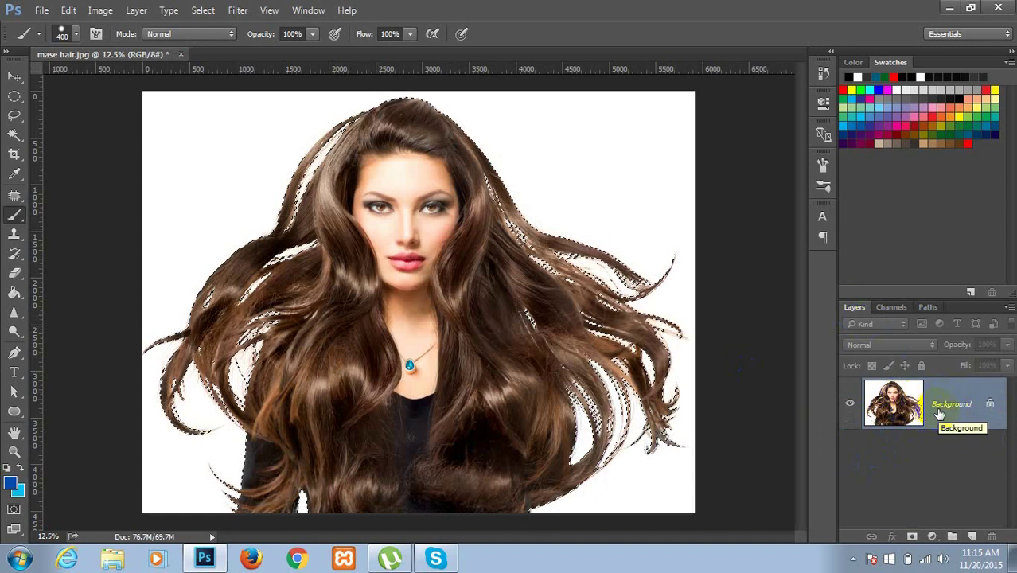
drag(940, 413, 938, 408)
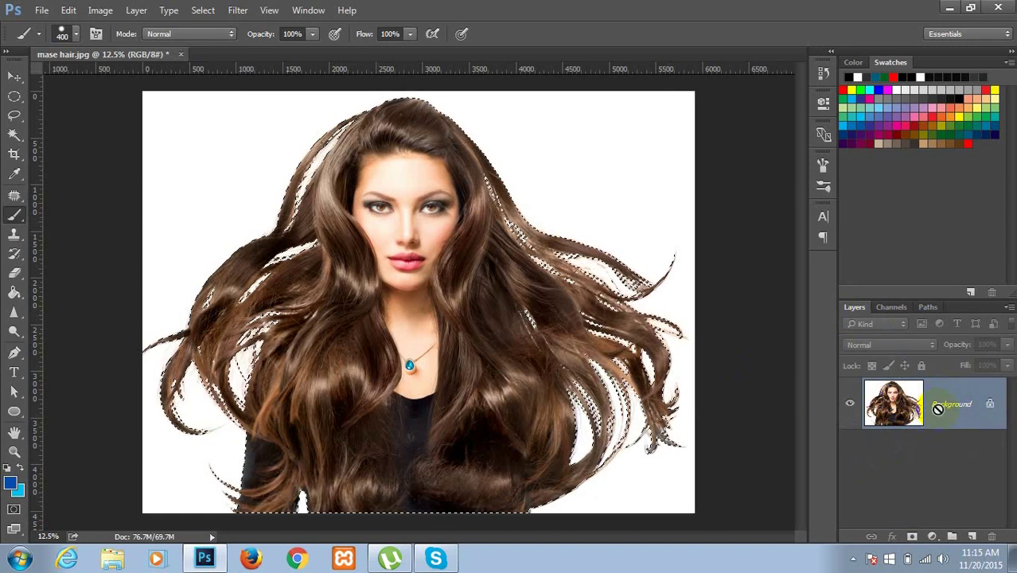
key(ctrl+j)
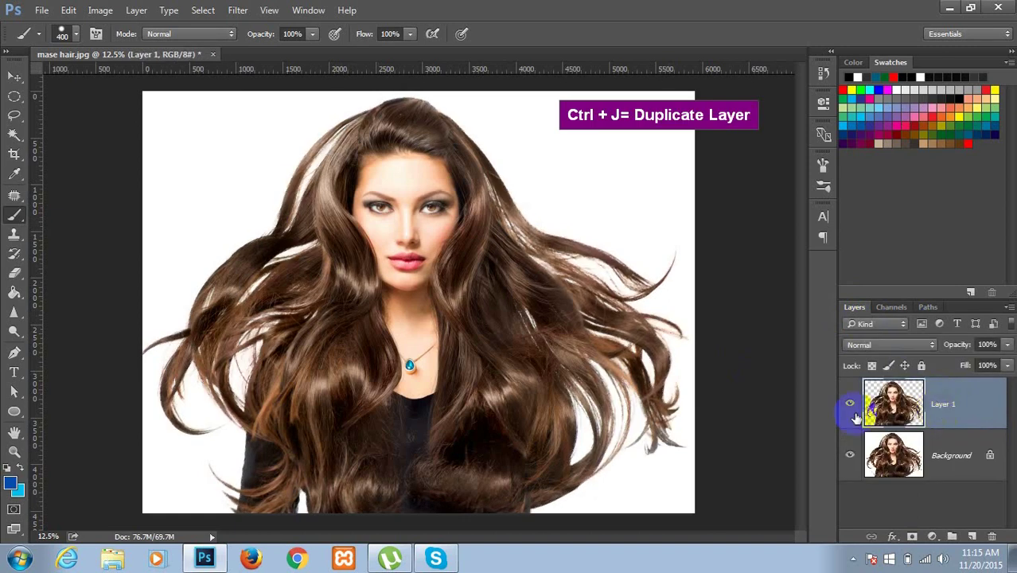
click(849, 456)
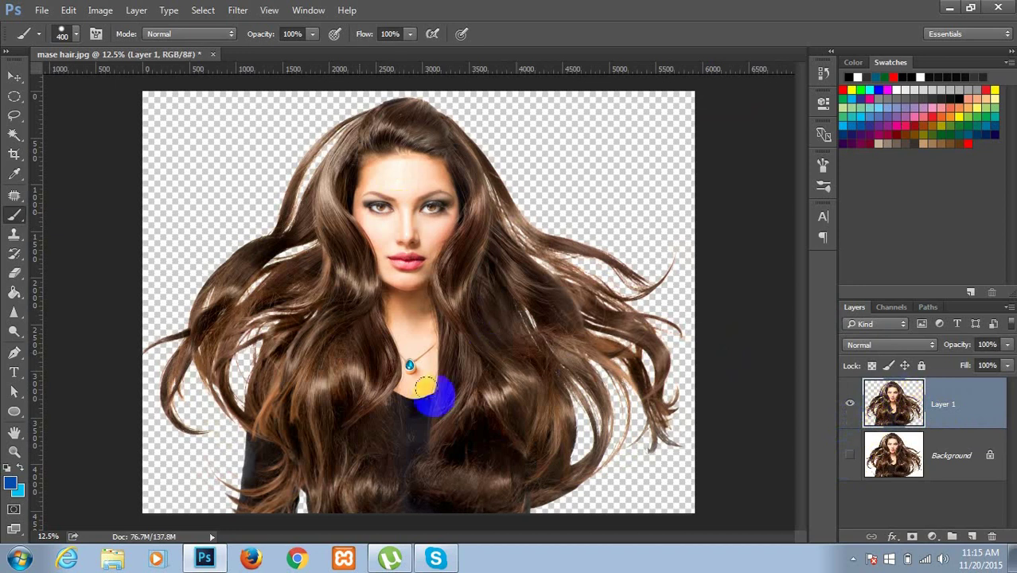
click(949, 428)
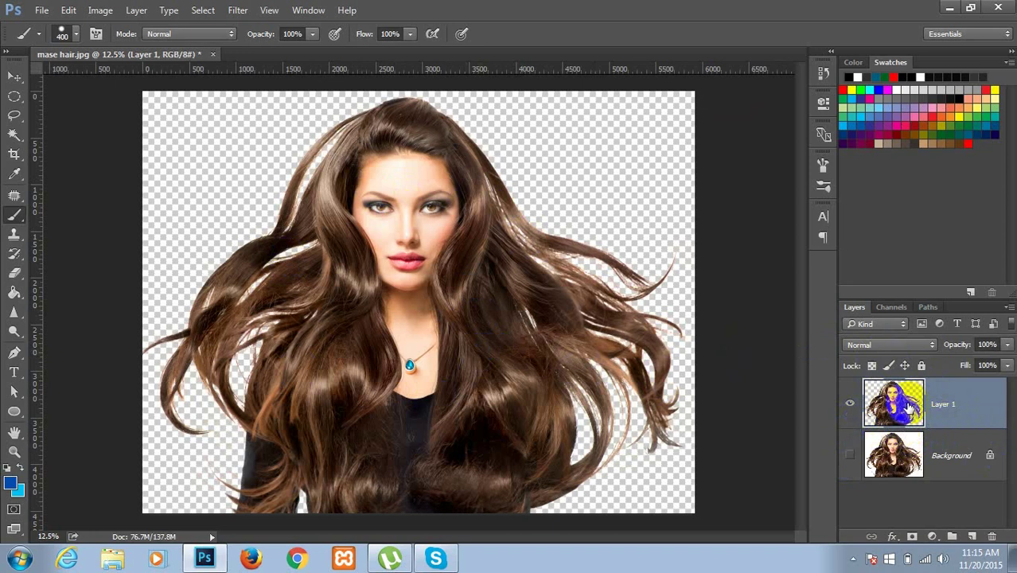
Step: Add Layer 2 beneath Layer 1 and fill it with solid cyan
ctrl+click(973, 536)
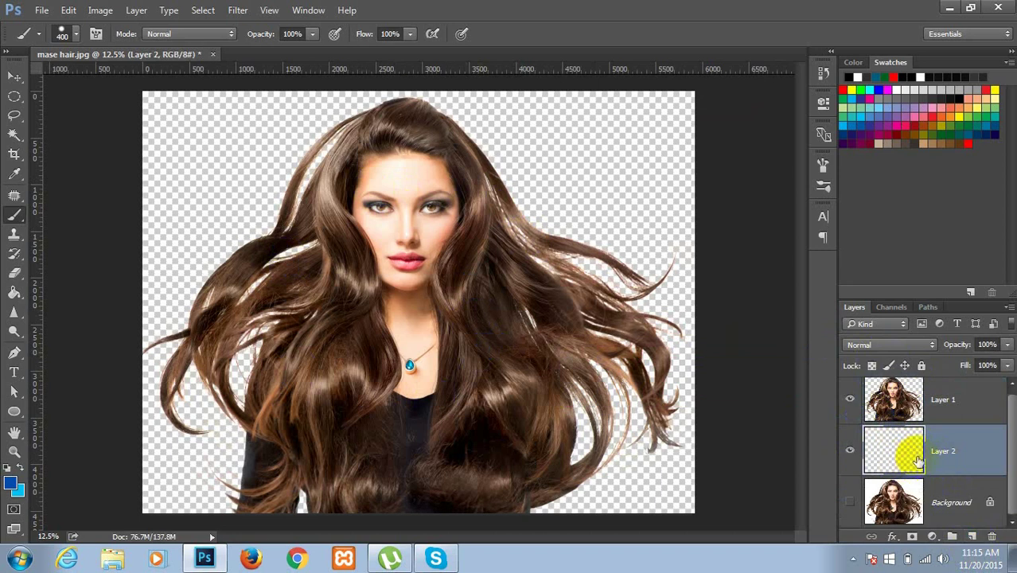
click(839, 90)
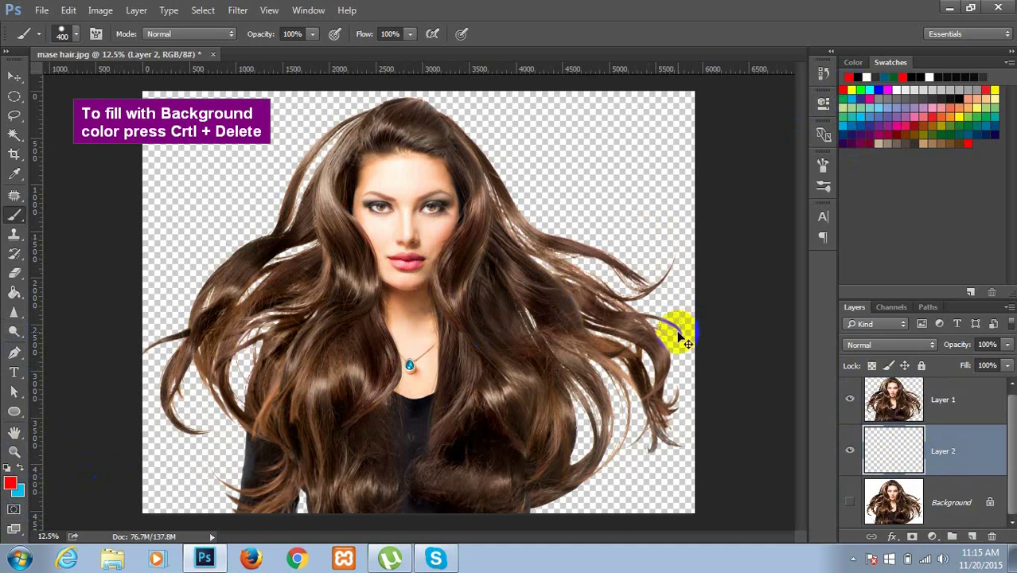
key(ctrl+Delete)
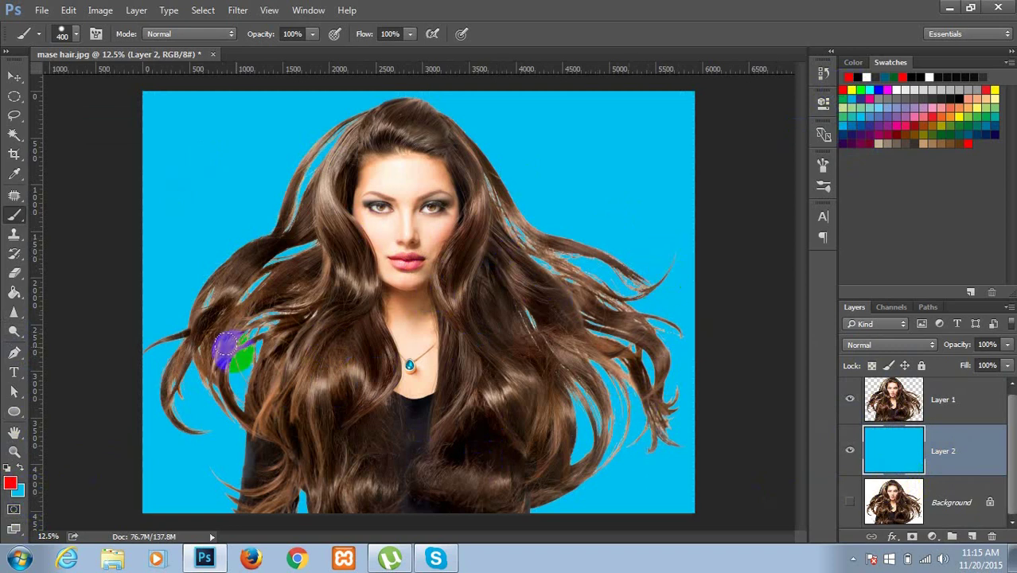
drag(225, 348, 362, 447)
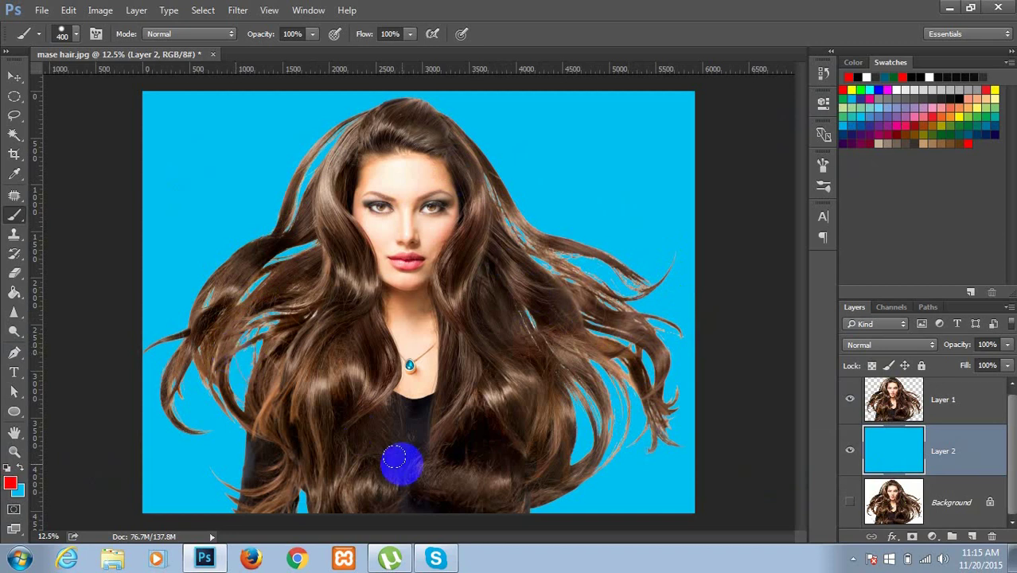